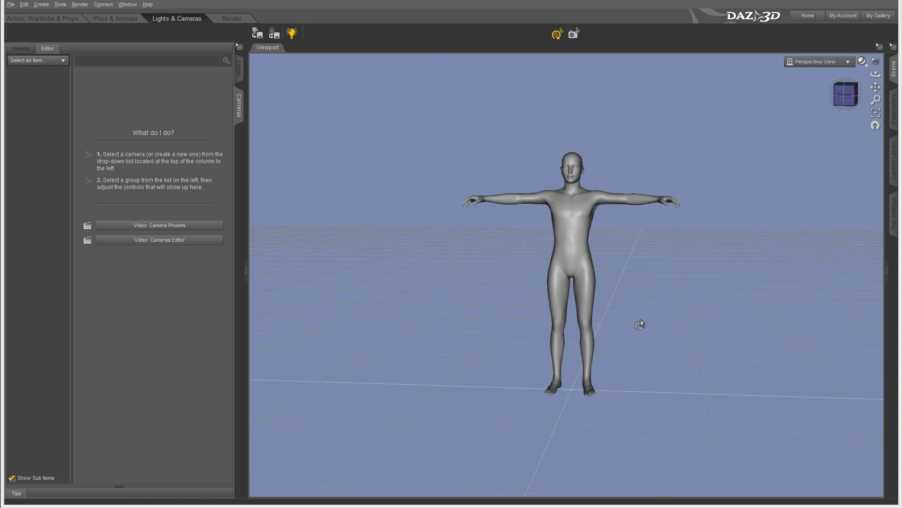
- Look through the available light presets and check the light editor's item list for existing lights
mouse_move(841, 98)
left_mouse_down()
mouse_move(817, 115)
mouse_move(758, 101)
mouse_move(858, 110)
mouse_move(869, 95)
mouse_move(846, 86)
mouse_move(785, 103)
mouse_move(824, 115)
mouse_move(848, 94)
mouse_move(802, 104)
mouse_move(850, 110)
mouse_move(847, 96)
left_mouse_up()
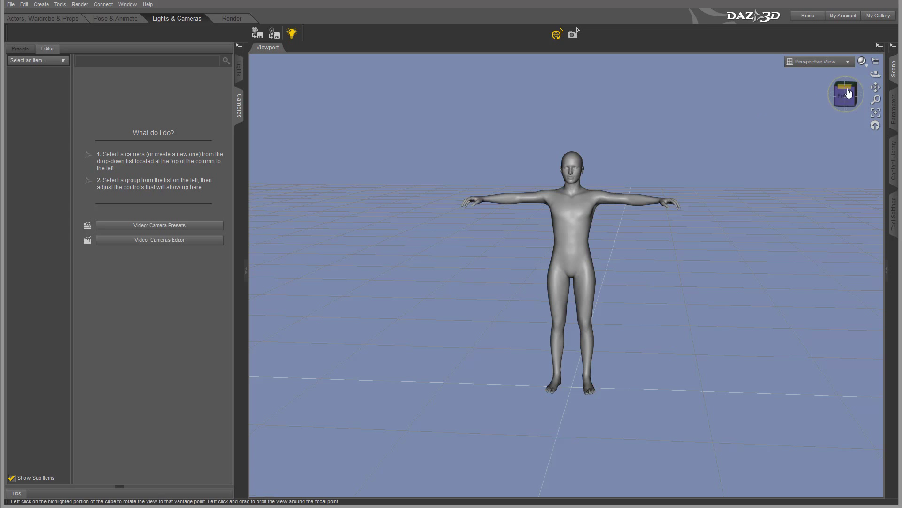
mouse_move(845, 89)
left_mouse_down()
mouse_move(786, 100)
mouse_move(843, 123)
mouse_move(849, 95)
left_mouse_up()
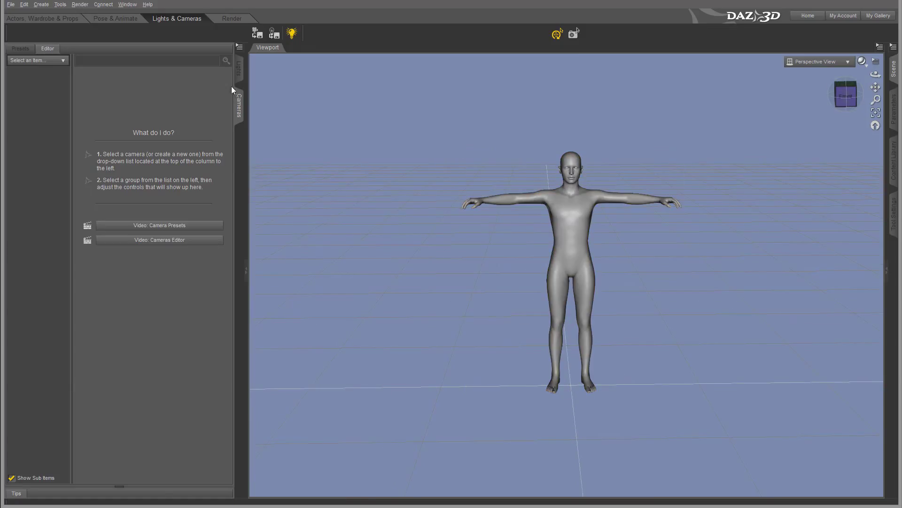
left_click(239, 67)
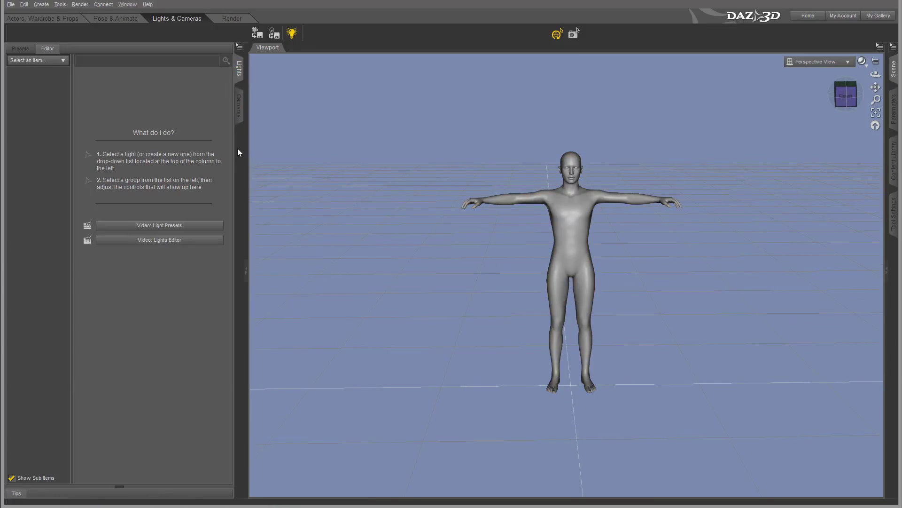
left_click(20, 49)
left_click(25, 69)
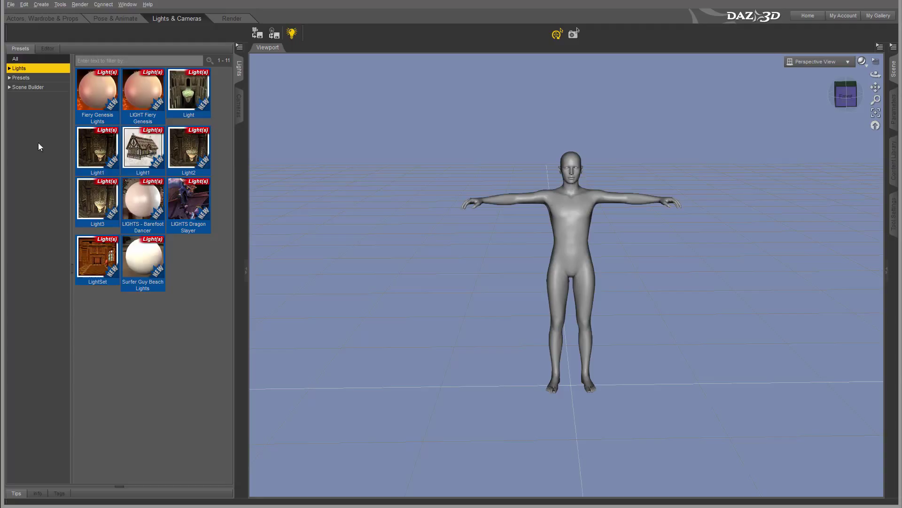
left_click(50, 50)
left_click(45, 61)
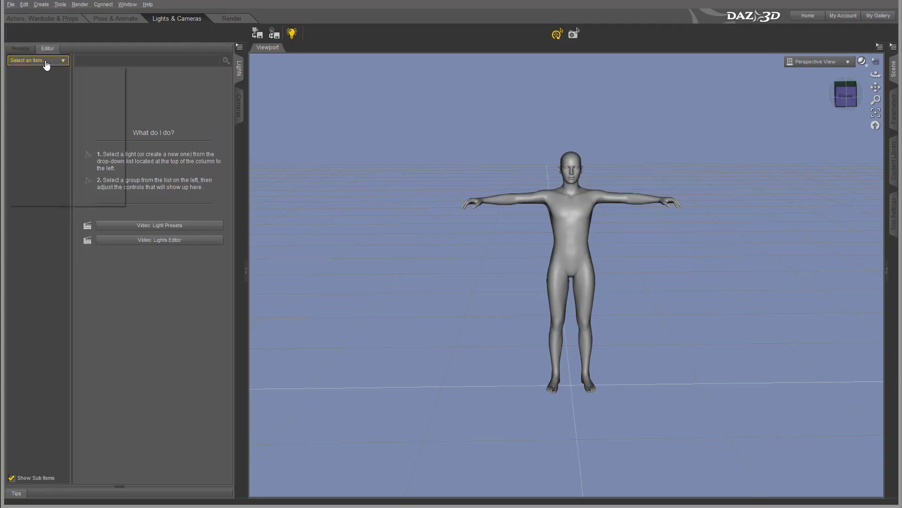
left_click(60, 211)
left_click(56, 61)
left_click(207, 87)
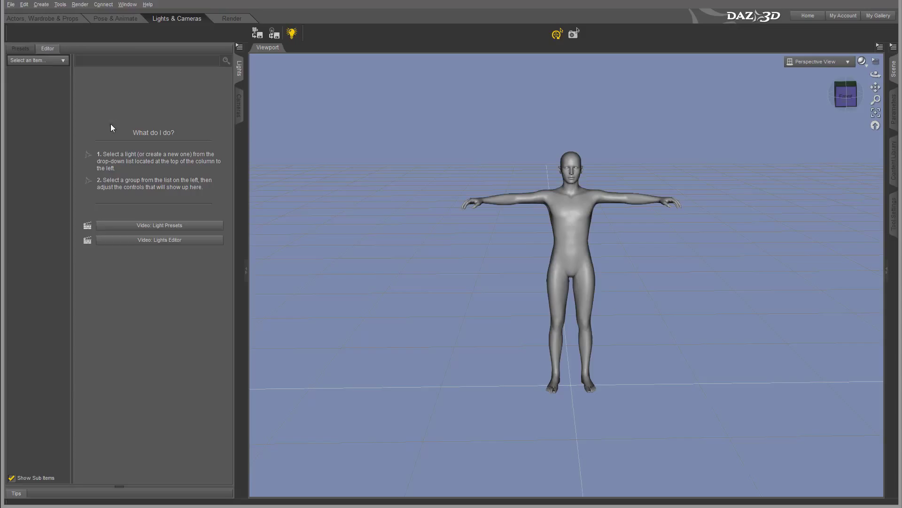
- Create a new point light with the default name PointLight 1
left_click(46, 6)
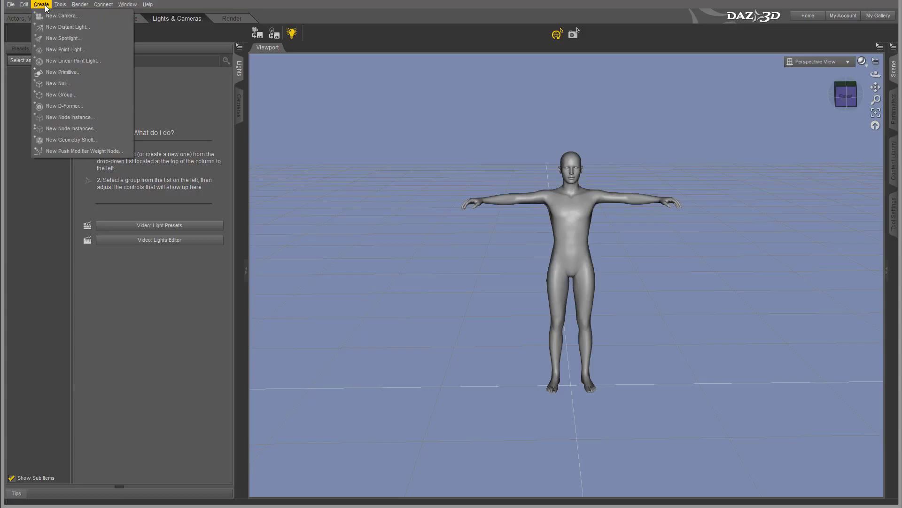
left_click(57, 49)
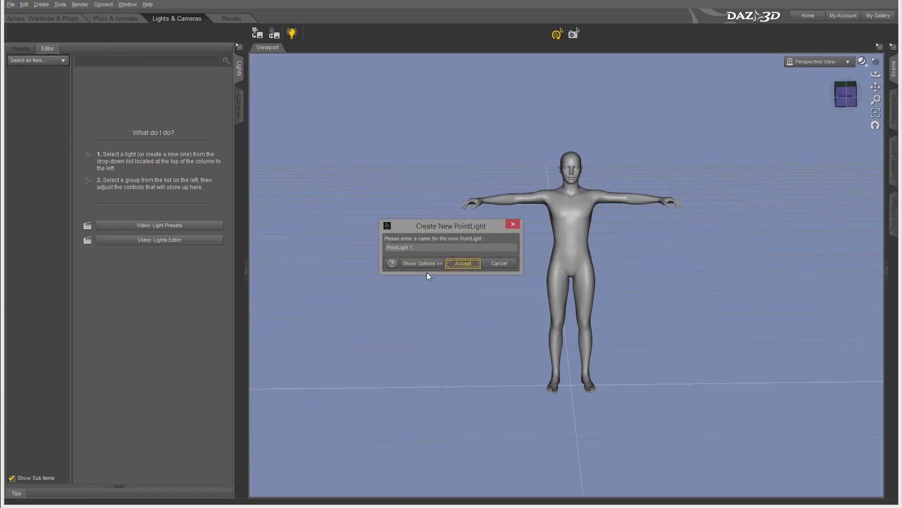
left_click(462, 263)
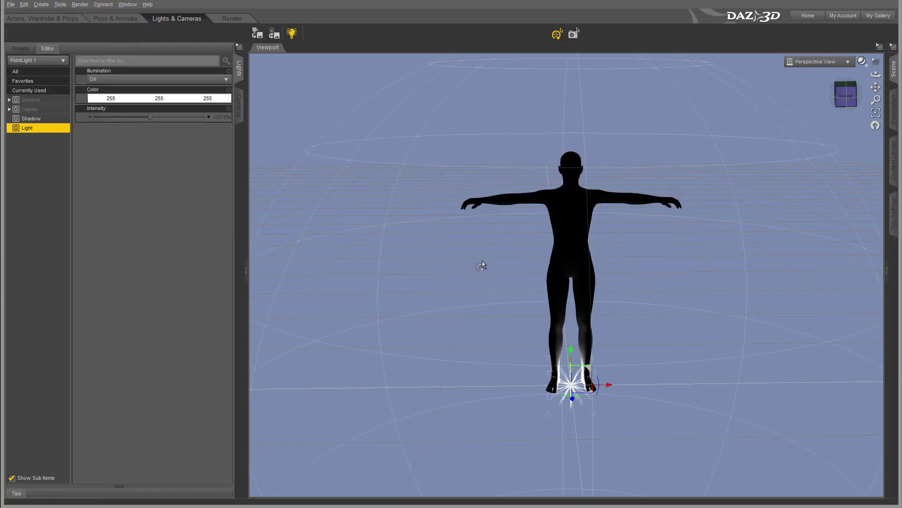
- Raise the point light from the figure's feet to head height in front of it, and bring it closer to the body
left_click(838, 103)
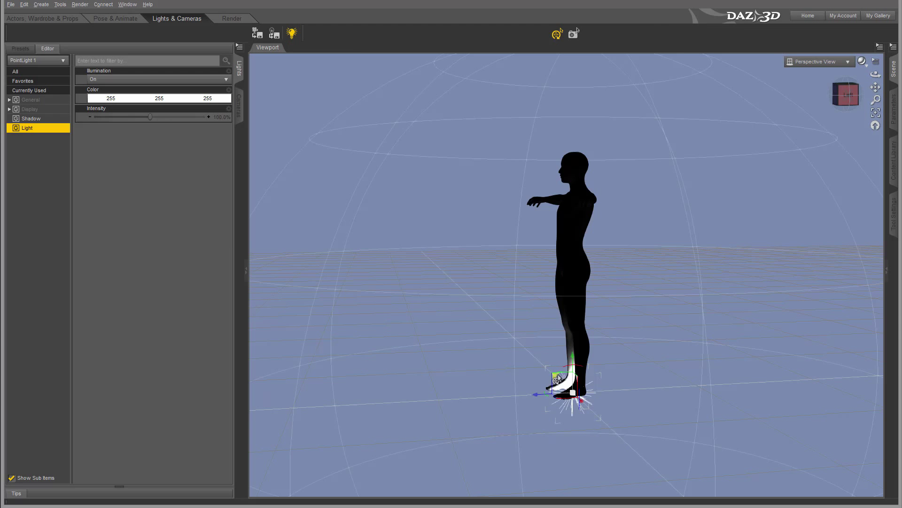
left_click_drag(553, 381, 465, 155)
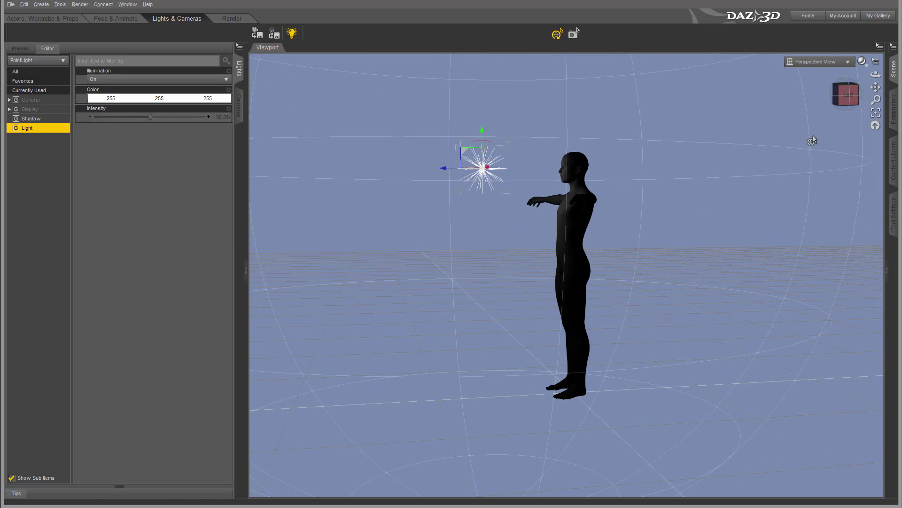
left_click(836, 103)
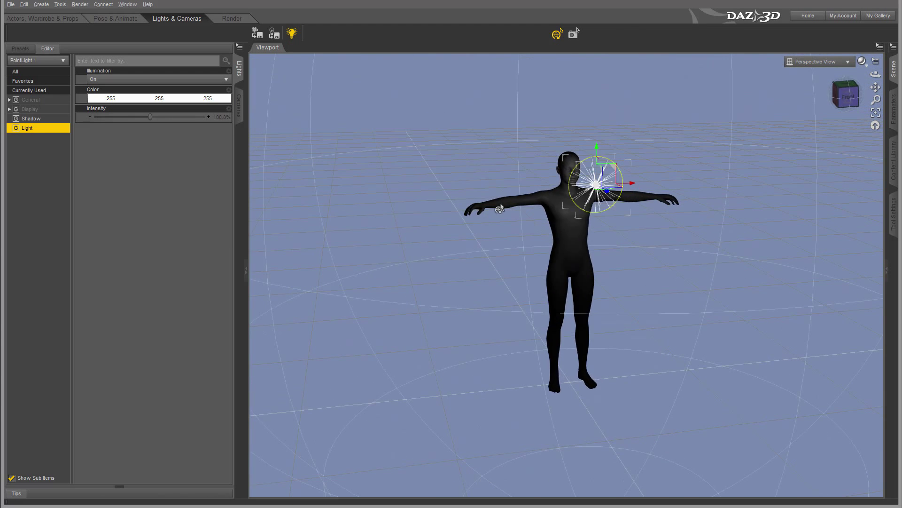
left_click_drag(842, 102, 857, 105)
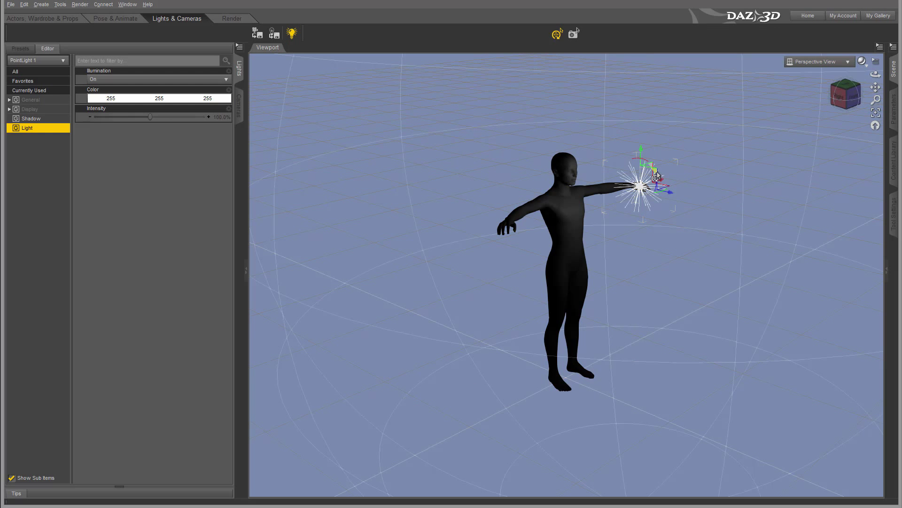
left_click_drag(657, 175, 627, 175)
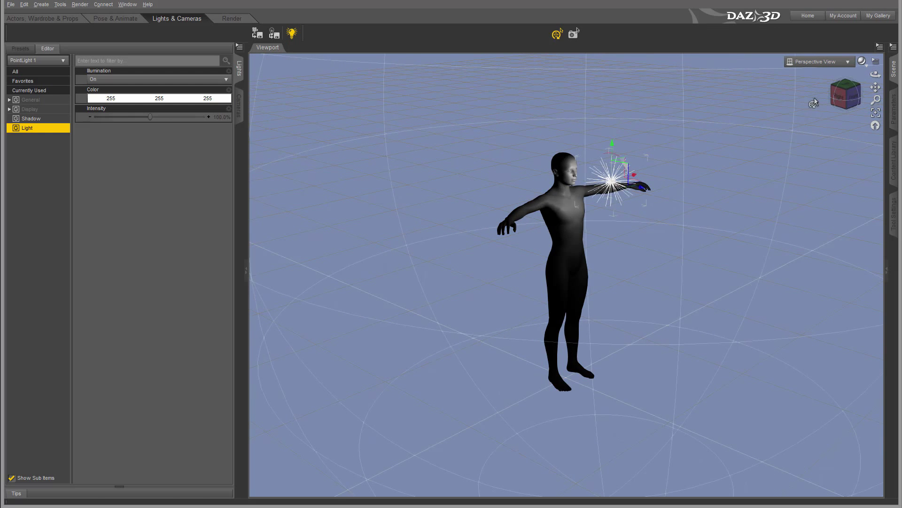
- Shift the point light sideways so it sits in front of the figure's right shoulder
left_click(841, 100)
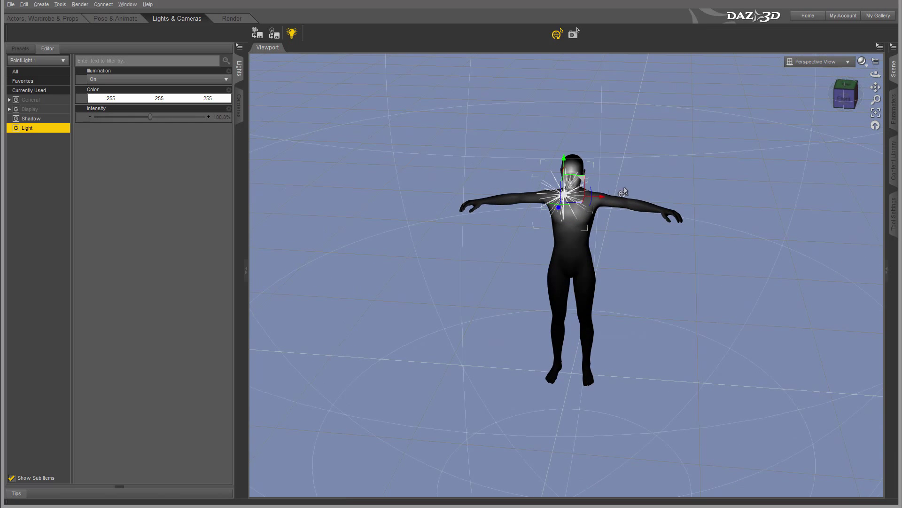
left_click_drag(582, 181, 539, 215)
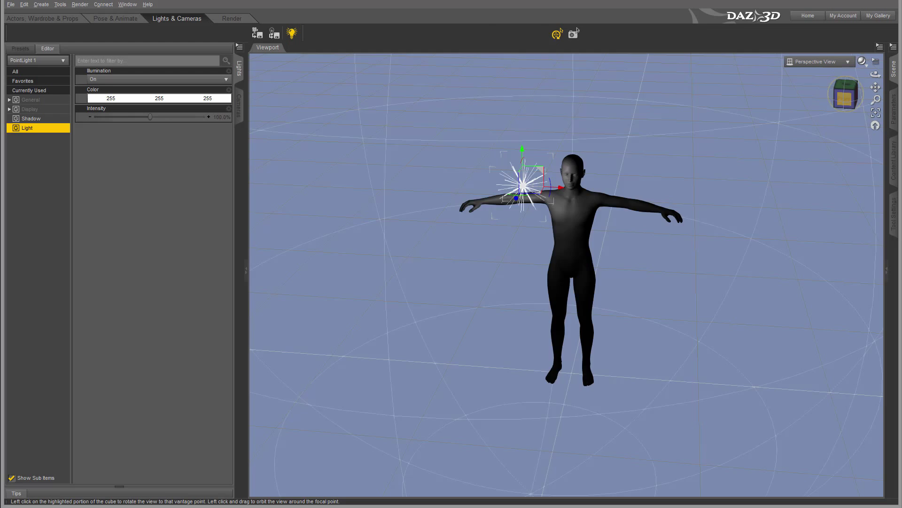
left_click_drag(843, 100, 870, 104)
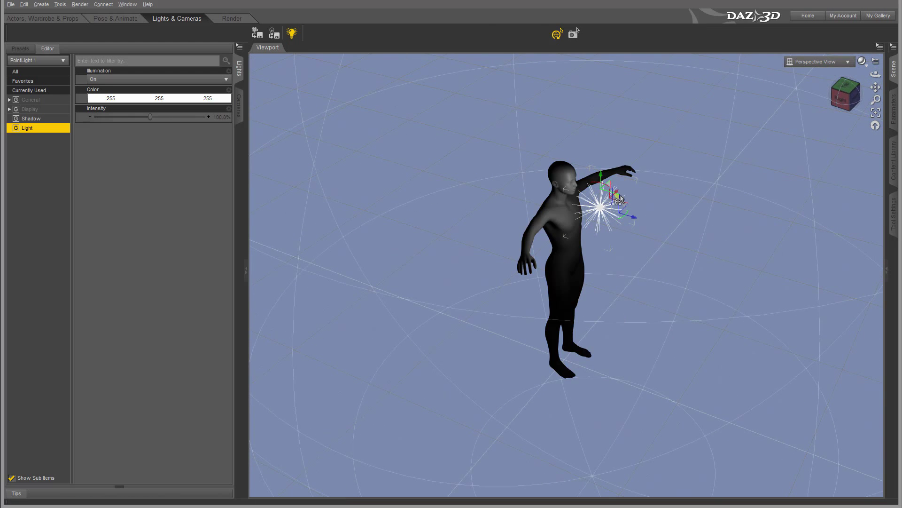
left_click_drag(617, 198, 611, 199)
- Compare the front view under default lighting by turning scene lights off and on again
left_click(833, 97)
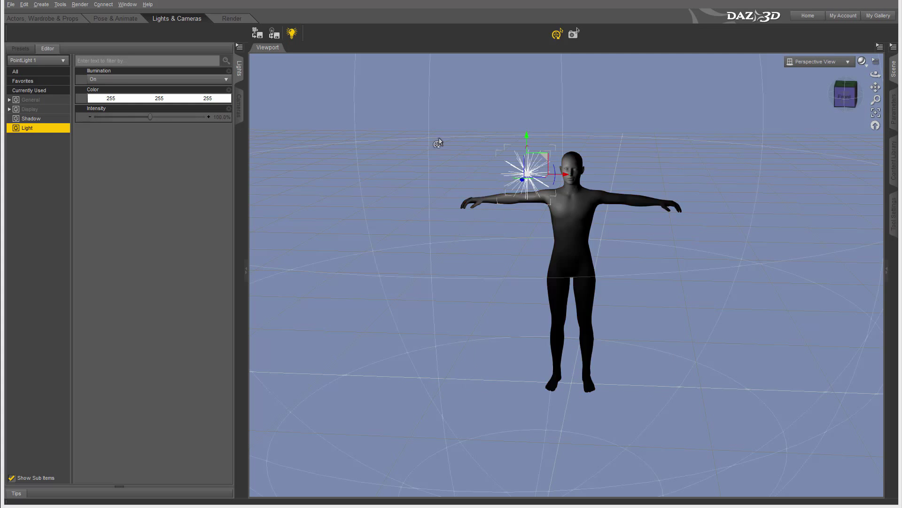
left_click(291, 33)
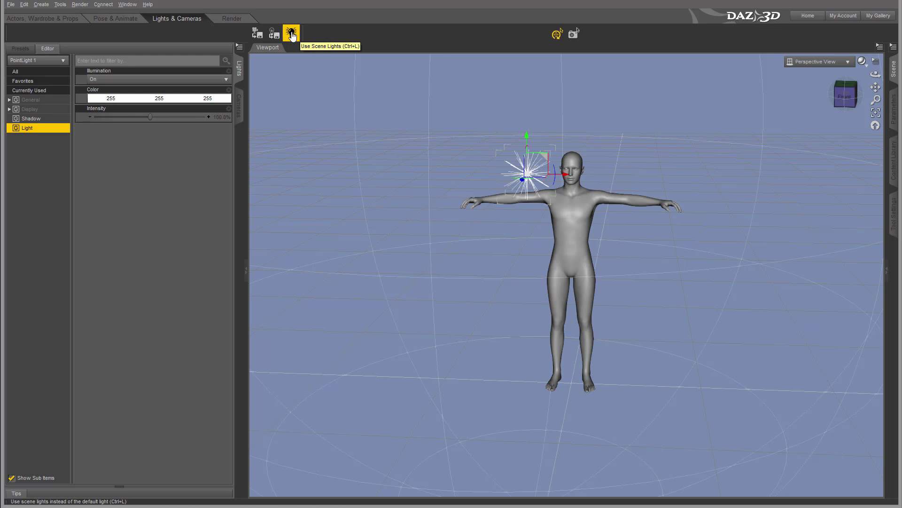
left_click(291, 32)
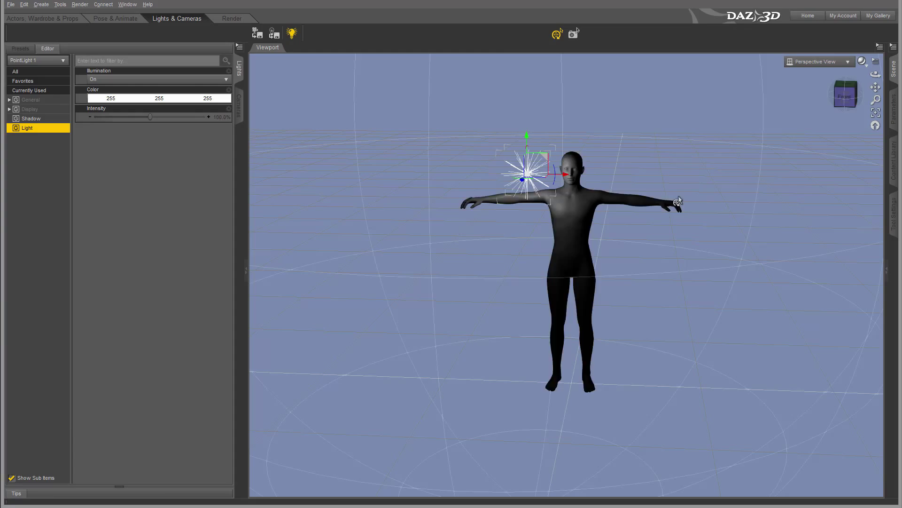
- Move the point light close to the figure's right upper arm and raise it slightly to head level
mouse_move(846, 97)
left_mouse_down()
mouse_move(866, 112)
mouse_move(882, 96)
mouse_move(829, 101)
mouse_move(846, 91)
mouse_move(837, 108)
mouse_move(841, 97)
left_mouse_up()
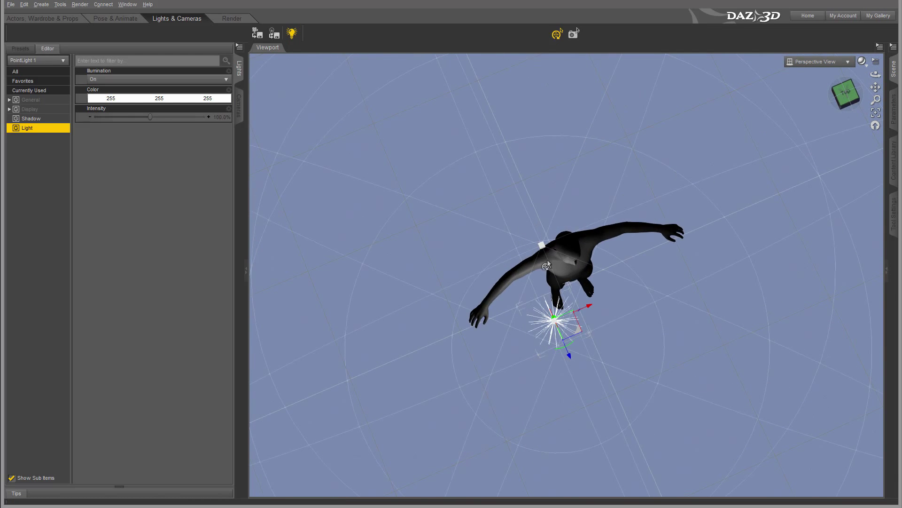
left_click_drag(579, 334, 555, 305)
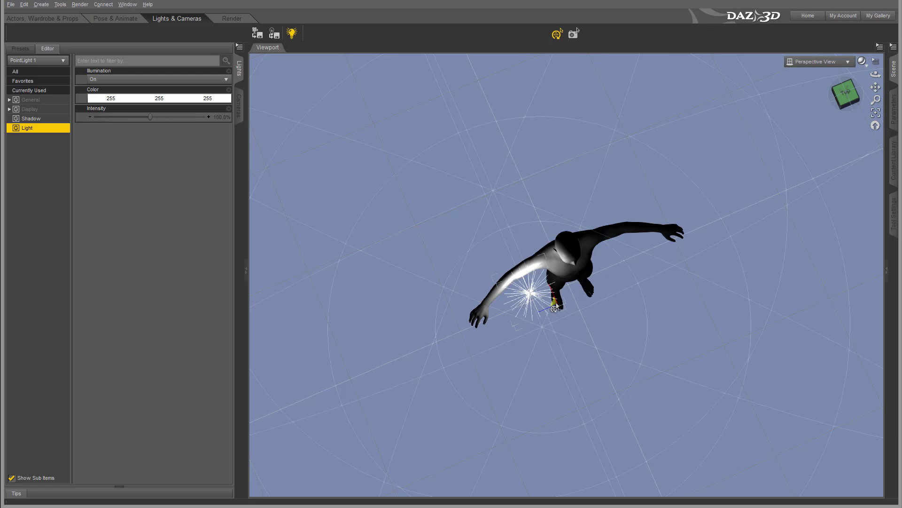
left_click(855, 102)
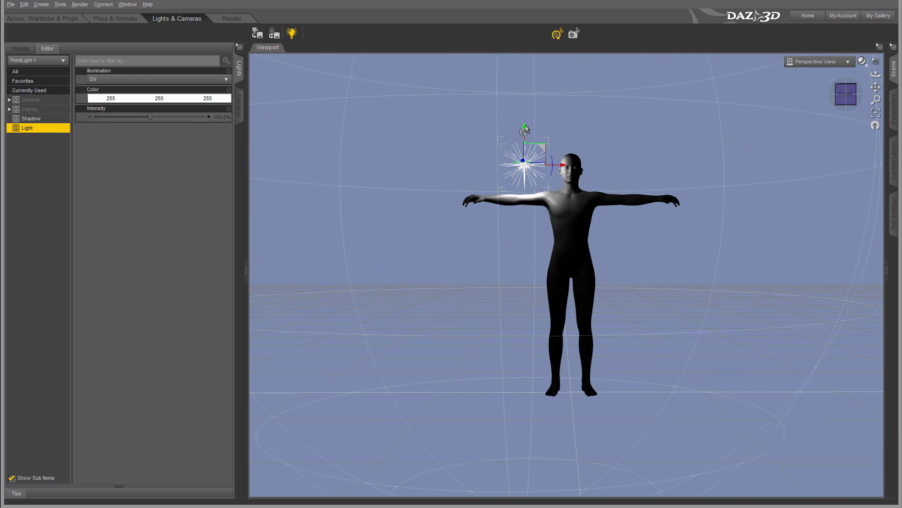
left_click(526, 125)
left_click(524, 165)
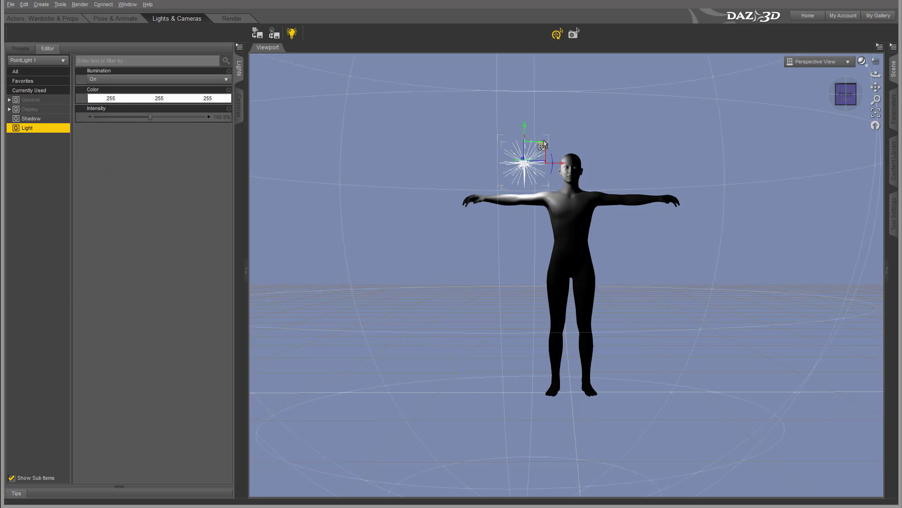
left_click_drag(544, 142, 542, 136)
left_click_drag(849, 98, 850, 106)
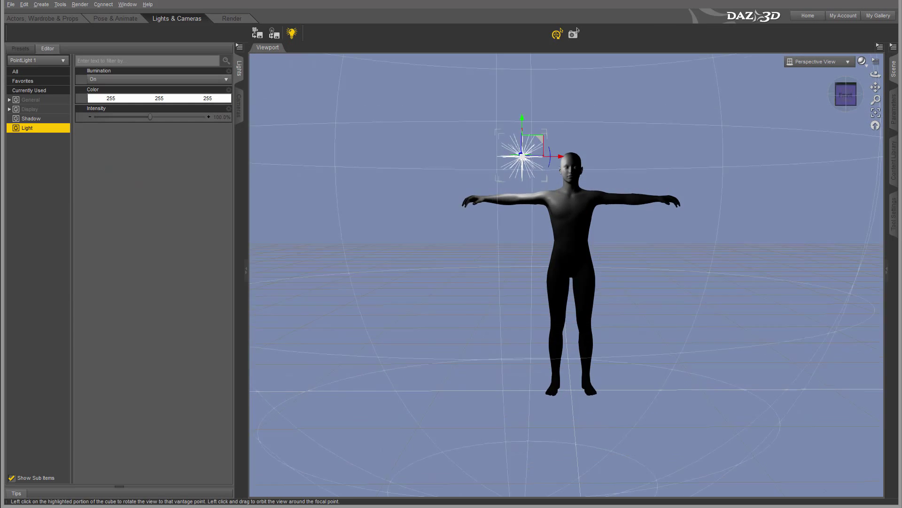
- Pull the point light forward, farther away from the front of the figure
left_click(855, 96)
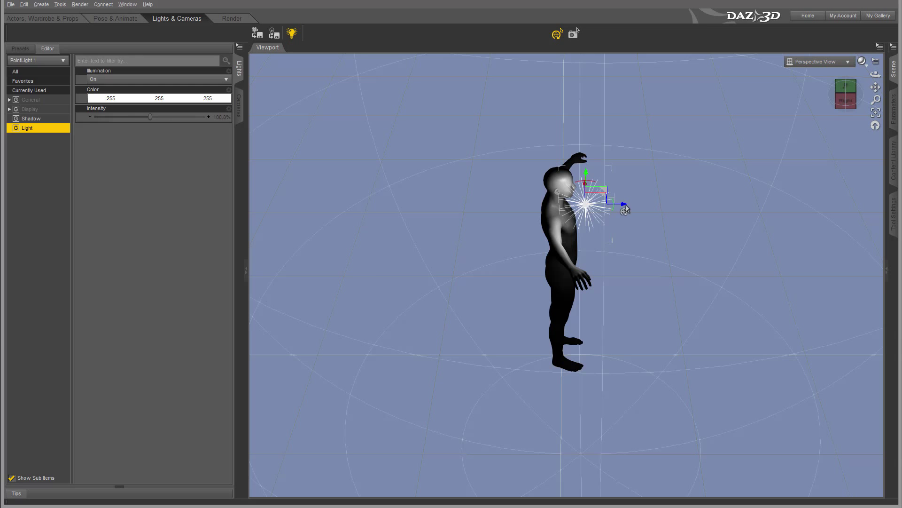
left_click(625, 207)
left_click(607, 206)
left_click_drag(624, 206, 651, 209)
left_click_drag(847, 93, 849, 70)
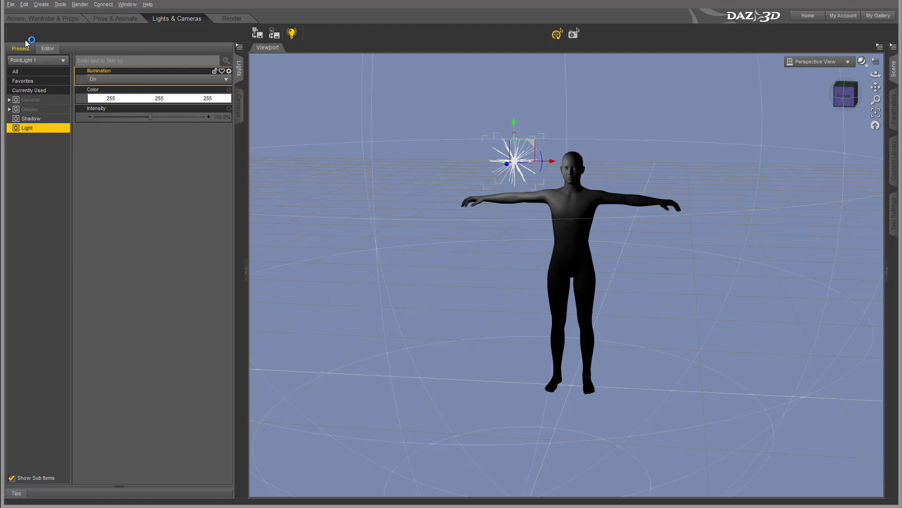
- Set the point light's color to a pale yellow, RGB 250, 255, 205
left_click(17, 49)
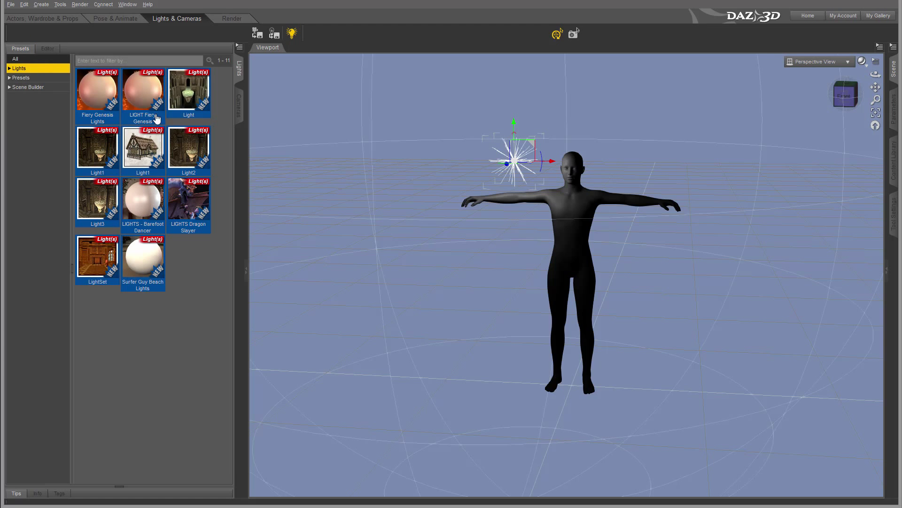
left_click(49, 49)
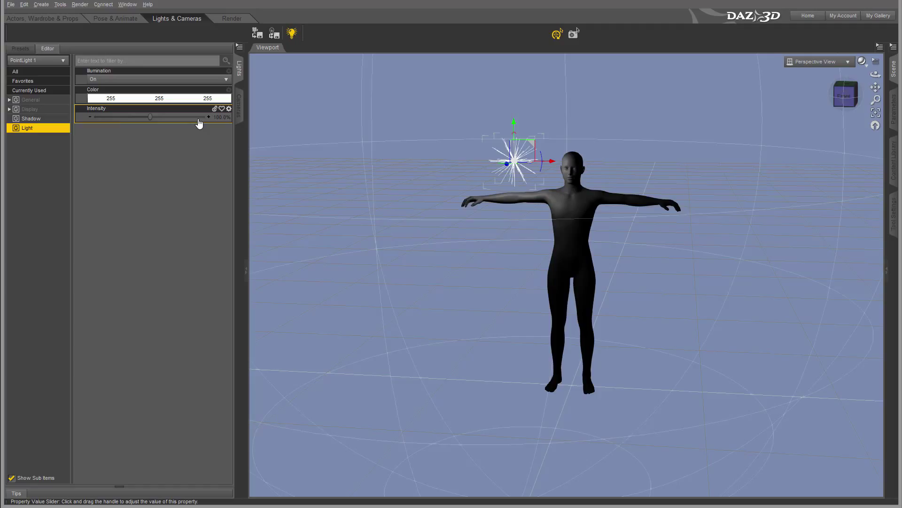
mouse_move(199, 123)
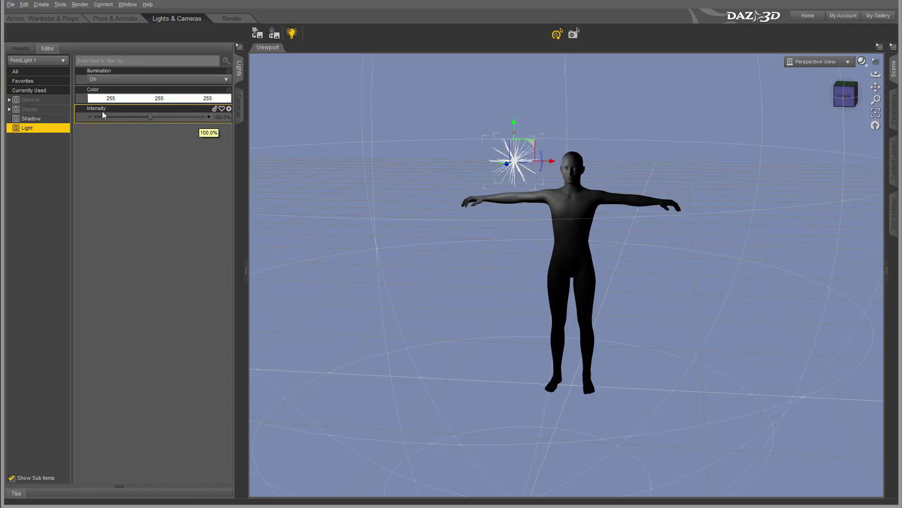
left_click(135, 101)
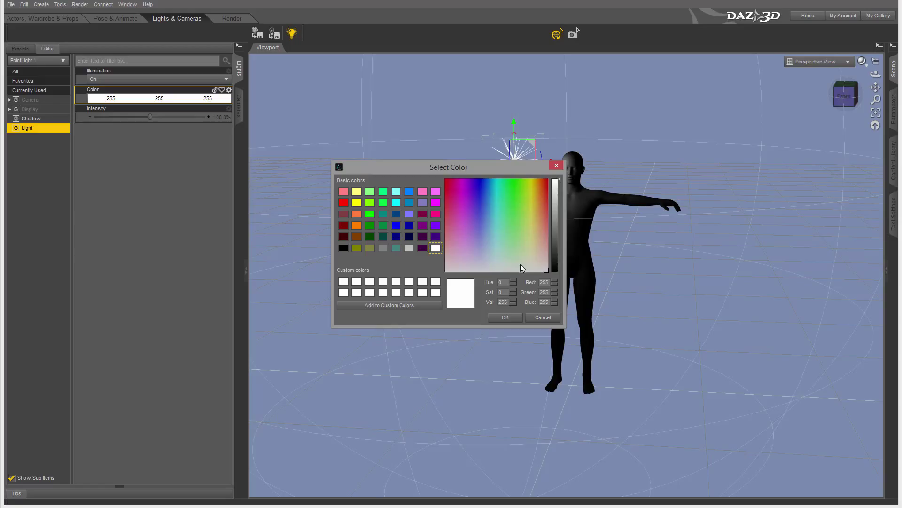
left_click(505, 318)
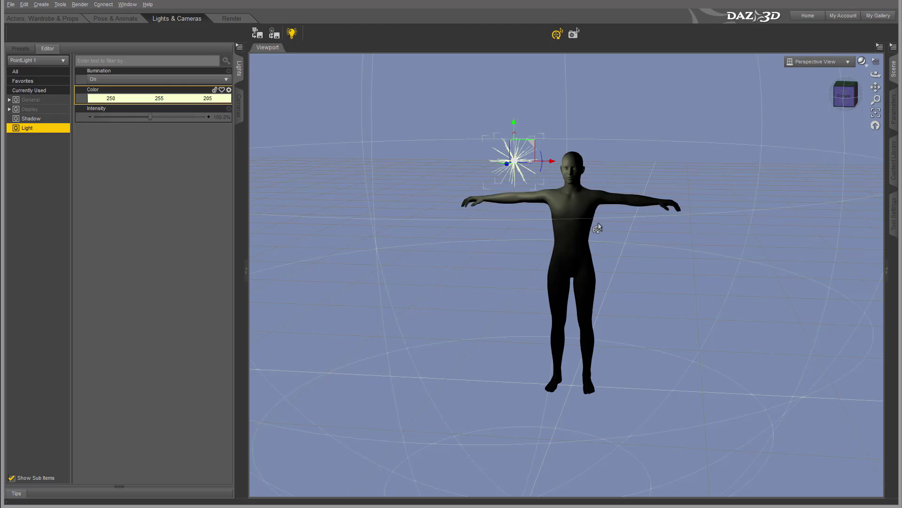
- Increase the point light's intensity to 200% and view the figure from the front
left_click_drag(152, 117, 169, 122)
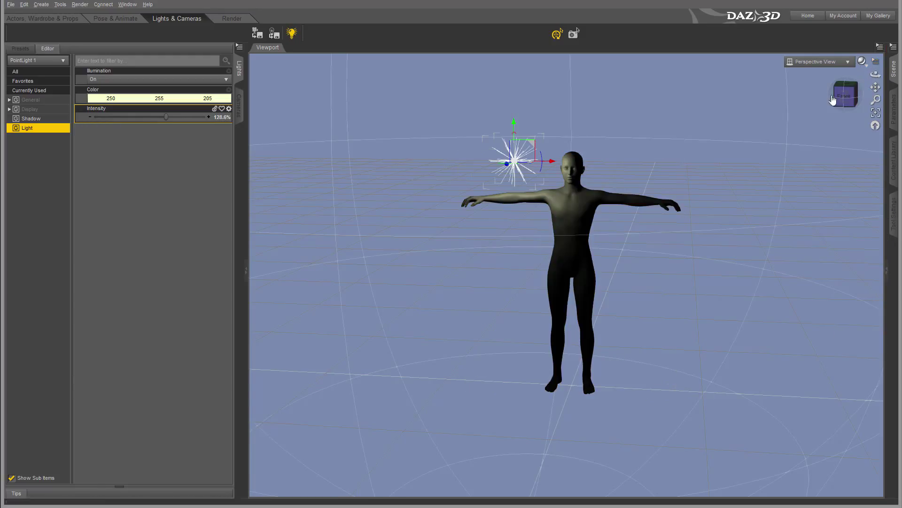
left_click_drag(168, 116, 208, 116)
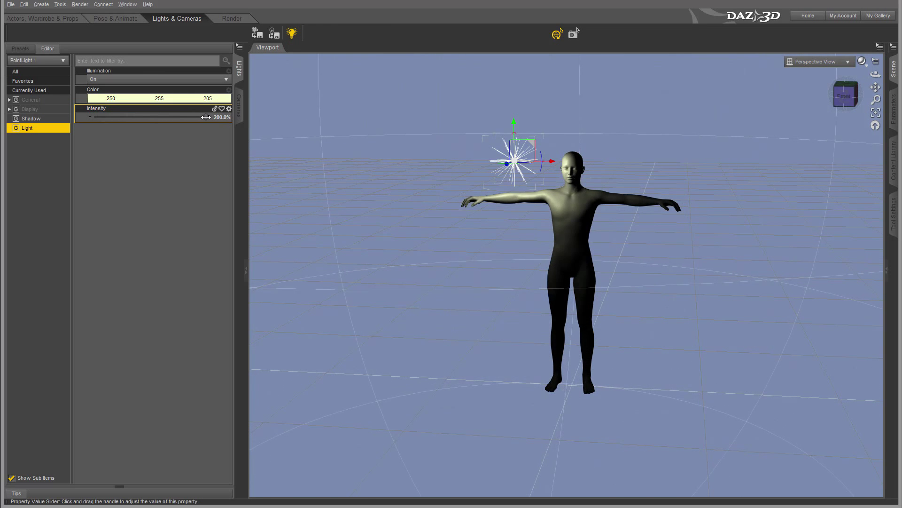
mouse_move(845, 97)
left_mouse_down()
mouse_move(846, 120)
mouse_move(860, 99)
mouse_move(846, 91)
left_mouse_up()
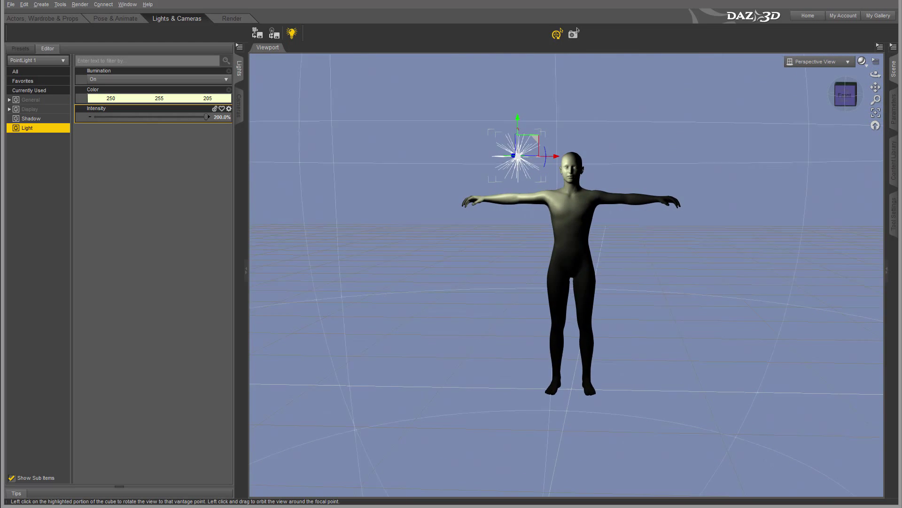
- Render the front view of the figure lit by the point light and close the finished render
left_click(232, 19)
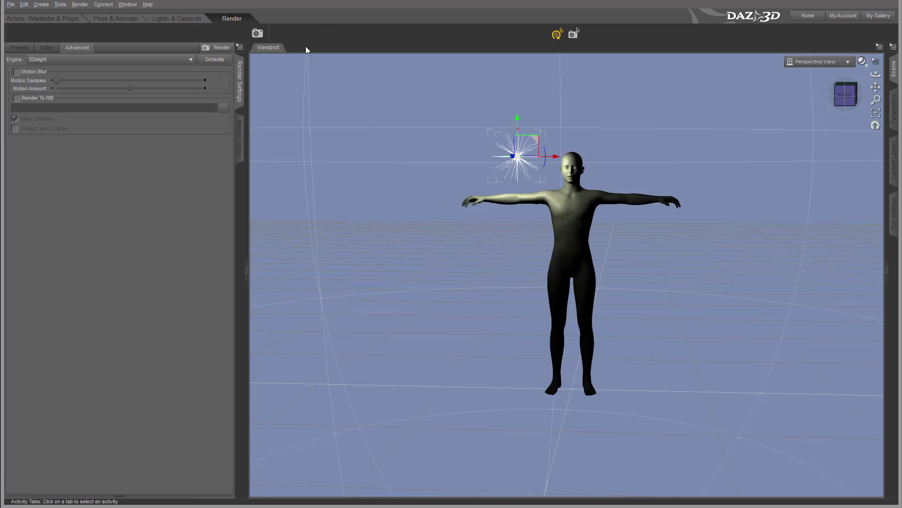
left_click(257, 33)
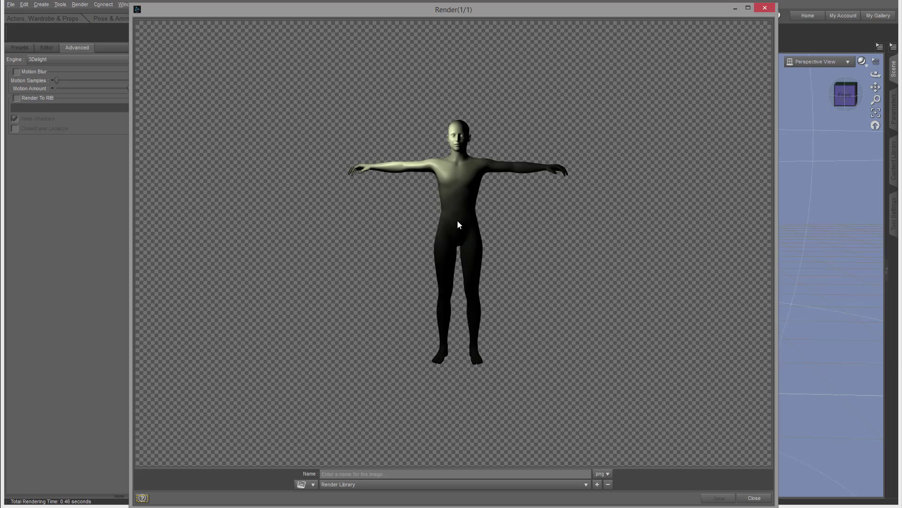
left_click(766, 8)
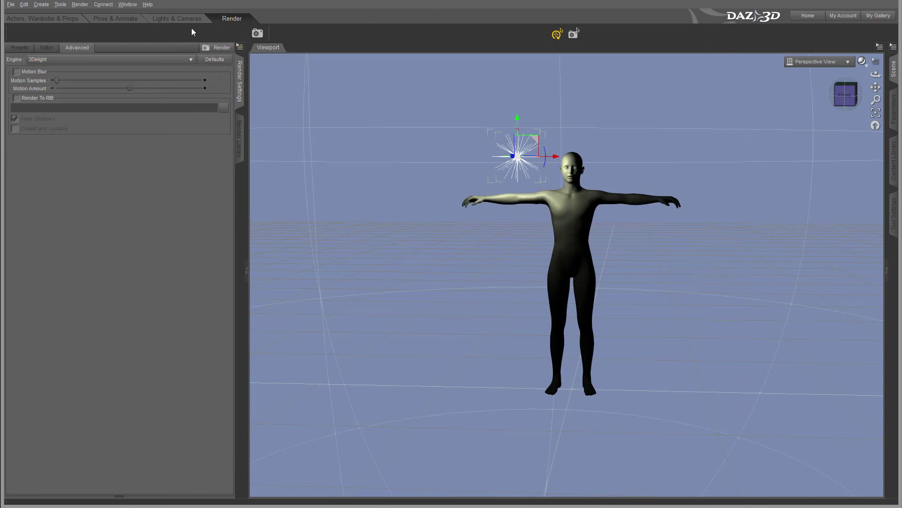
- Add a second point light to the scene with the default name
left_click(177, 19)
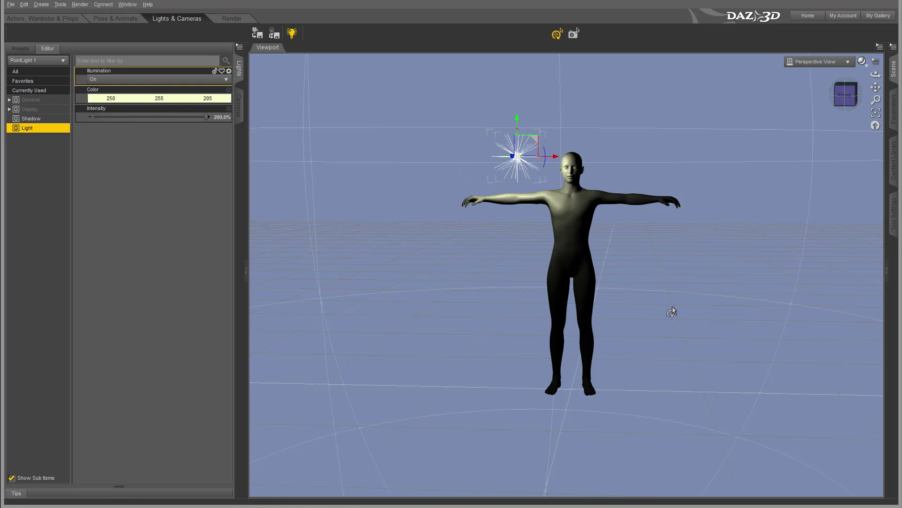
left_click_drag(846, 96, 831, 98)
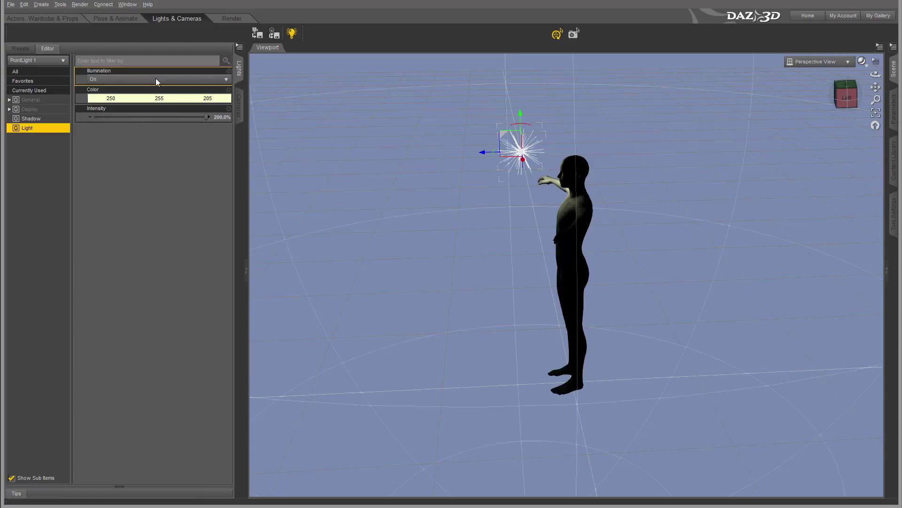
left_click(64, 60)
left_click(71, 210)
left_click(64, 61)
left_click(69, 200)
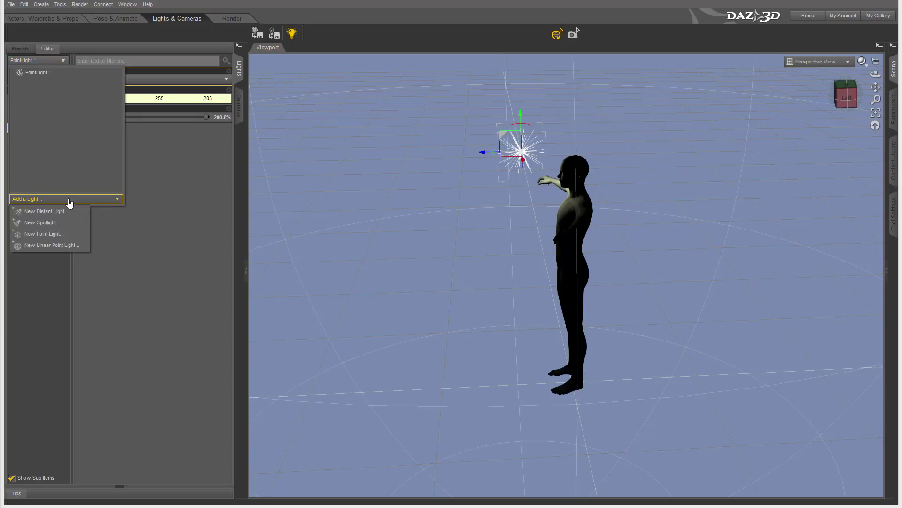
left_click(67, 235)
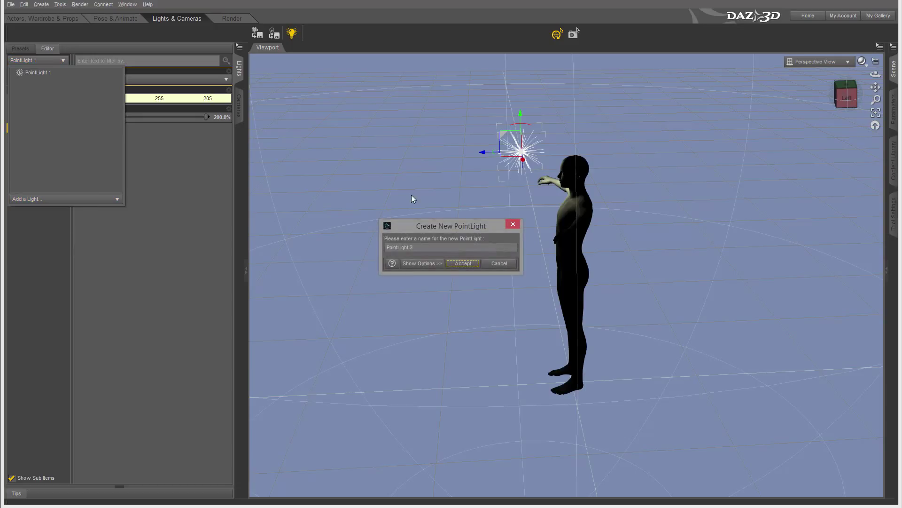
left_click(463, 263)
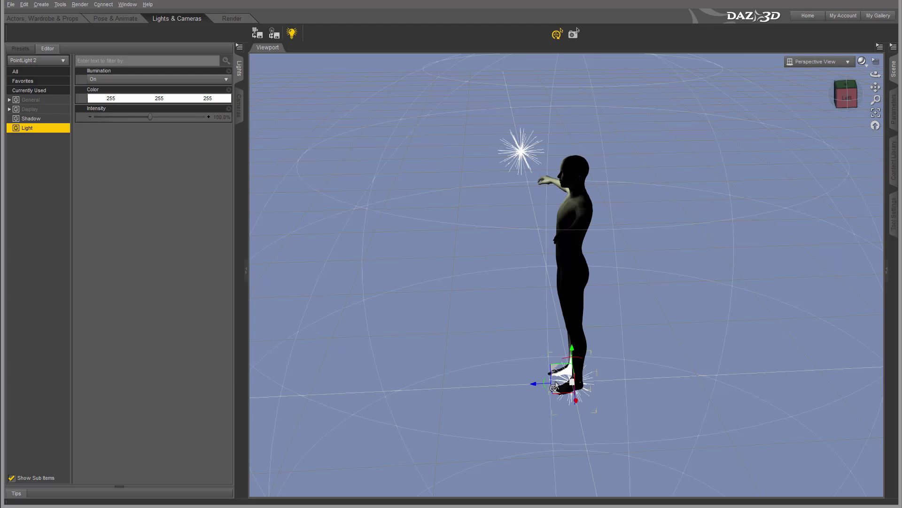
- Raise the second point light to about waist height behind the figure and shift it behind the figure's left arm
left_click_drag(553, 373, 635, 238)
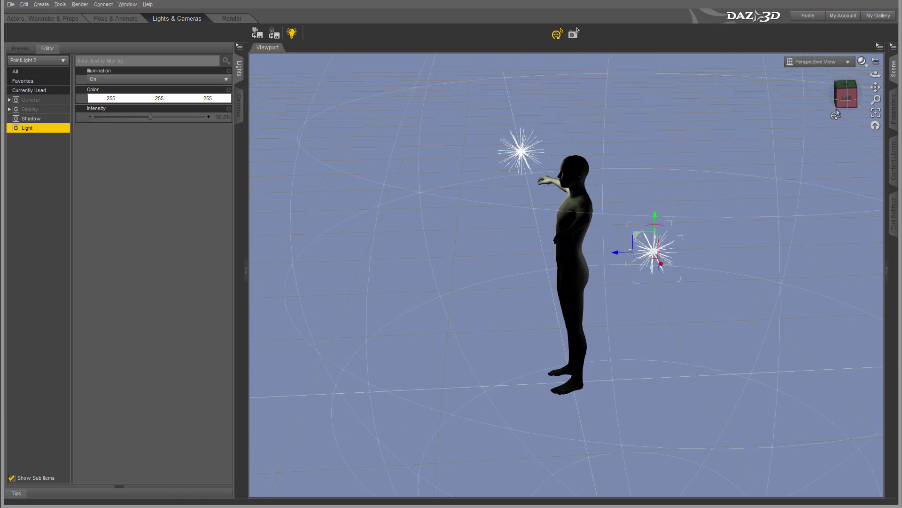
left_click(846, 84)
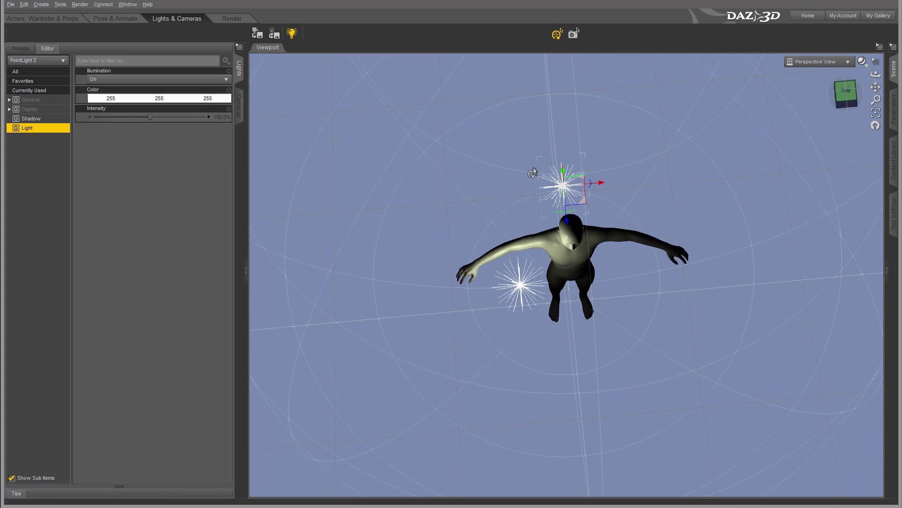
left_click_drag(585, 208, 672, 240)
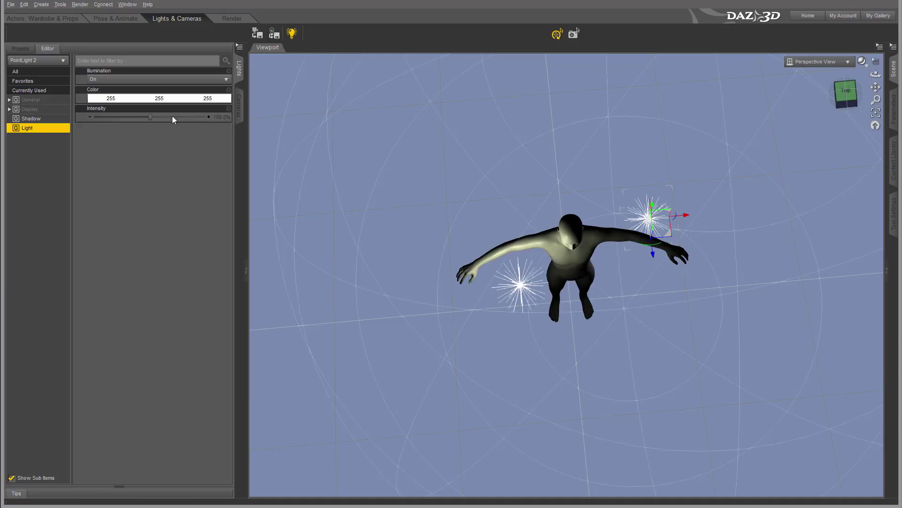
- Set the second point light's intensity to 200% and its color to a pale pink, RGB 255, 203, 213
left_click_drag(154, 121, 209, 118)
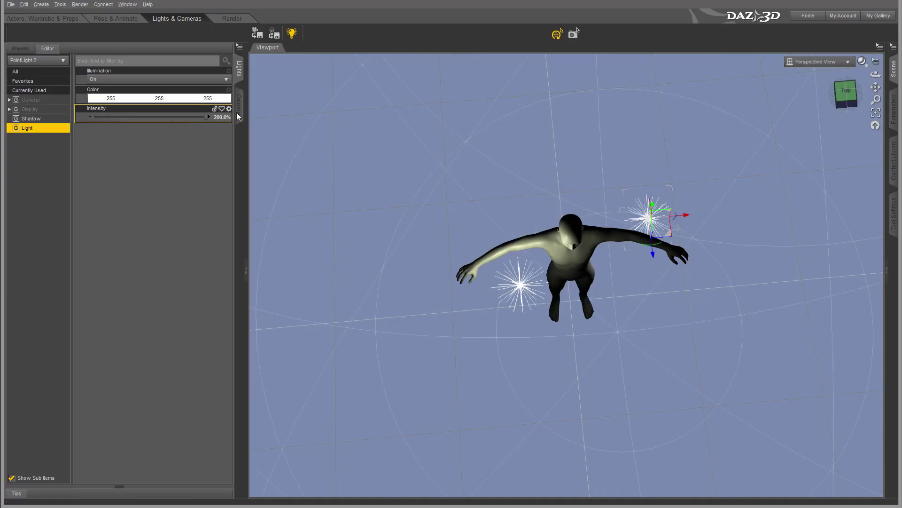
left_click(199, 98)
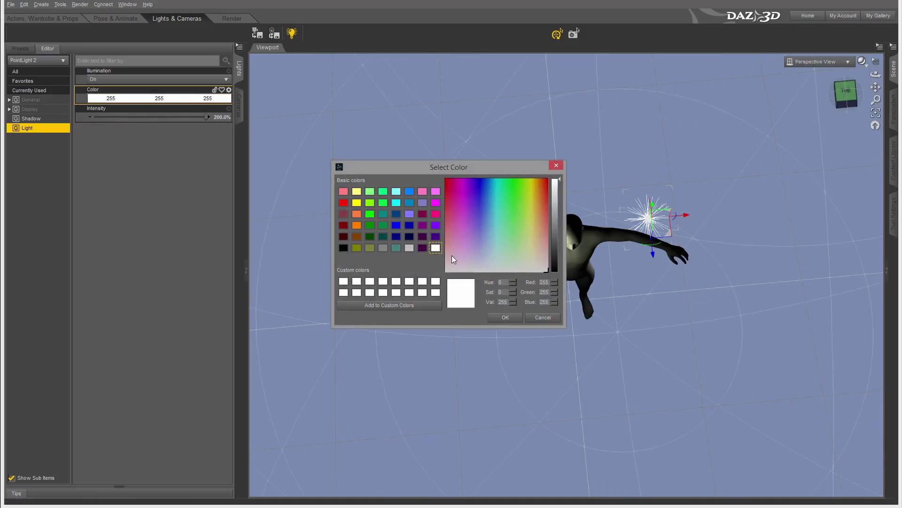
left_click(452, 255)
left_click(505, 317)
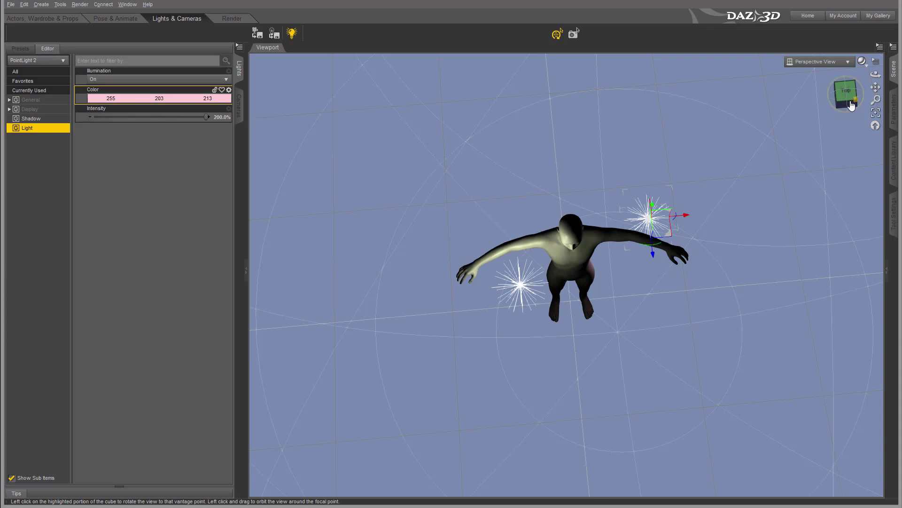
- Add a distant light with the default name and set its intensity to 33.6%
left_click(829, 96)
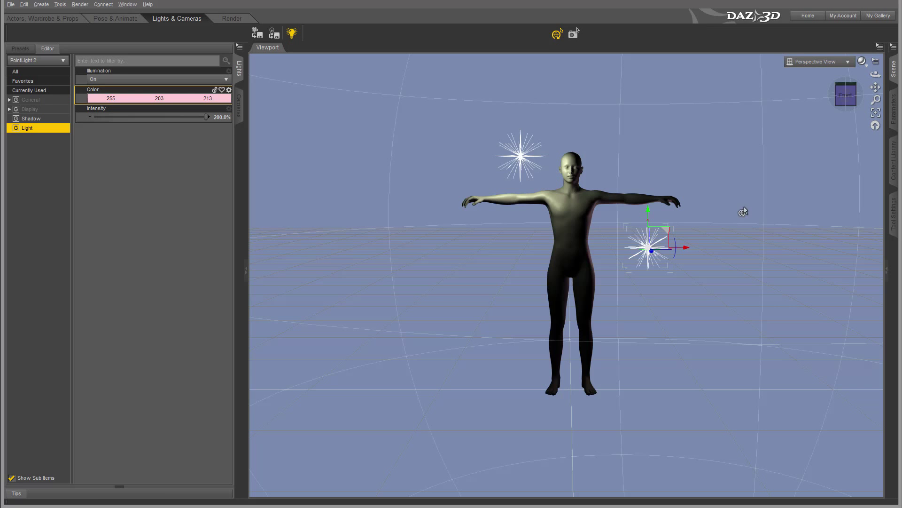
left_click_drag(842, 113, 299, 345)
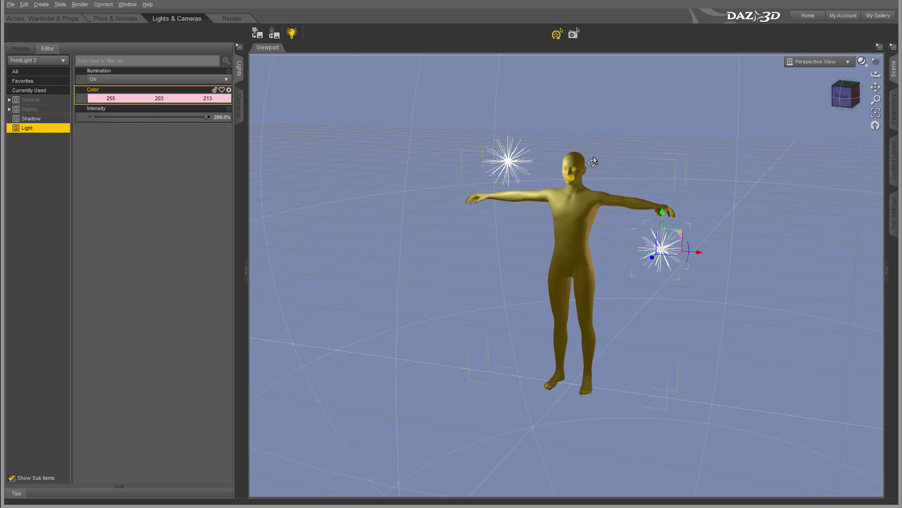
left_click(846, 98)
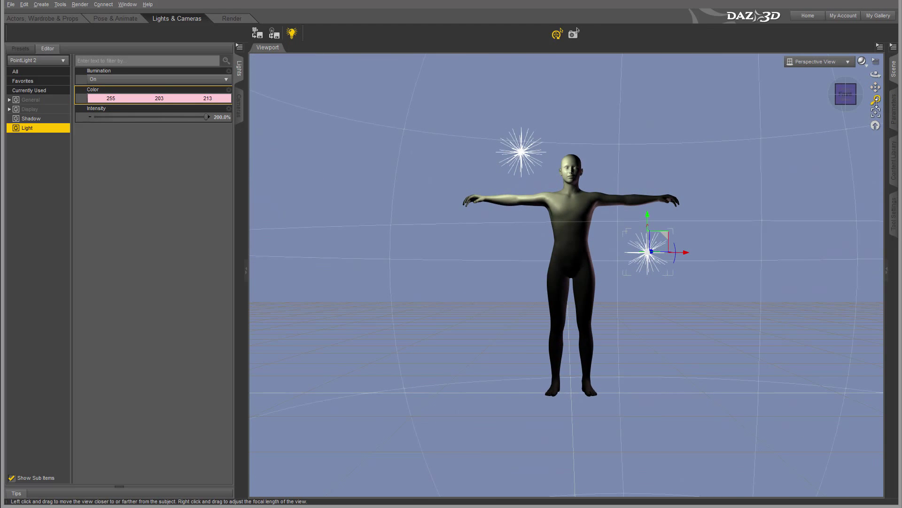
left_click_drag(877, 102, 877, 176)
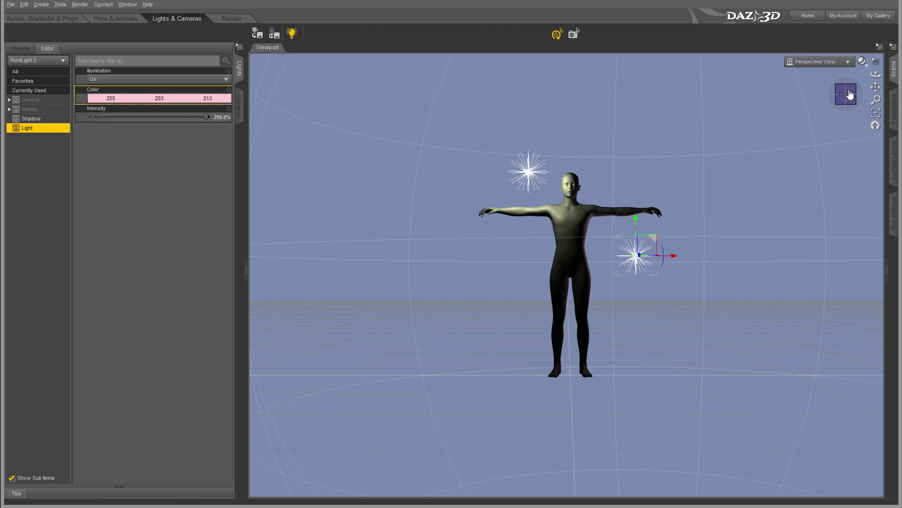
left_click_drag(850, 95, 845, 111)
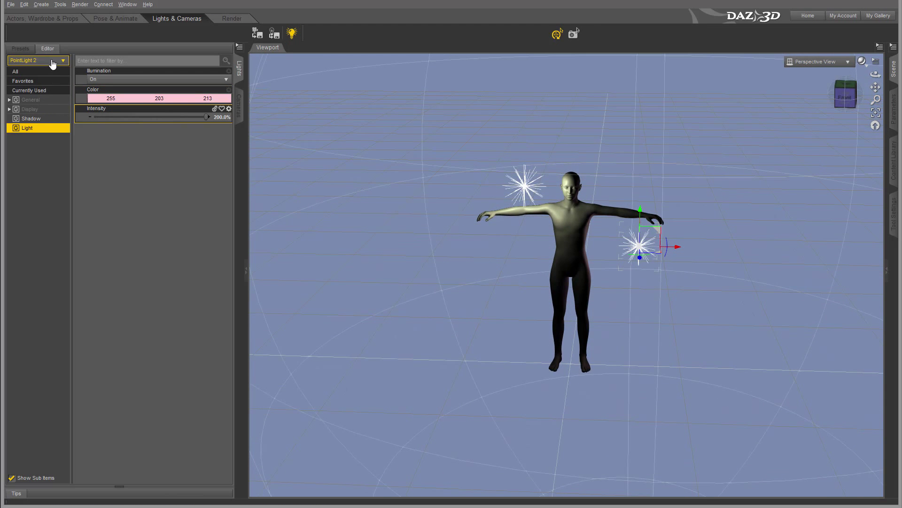
left_click(40, 5)
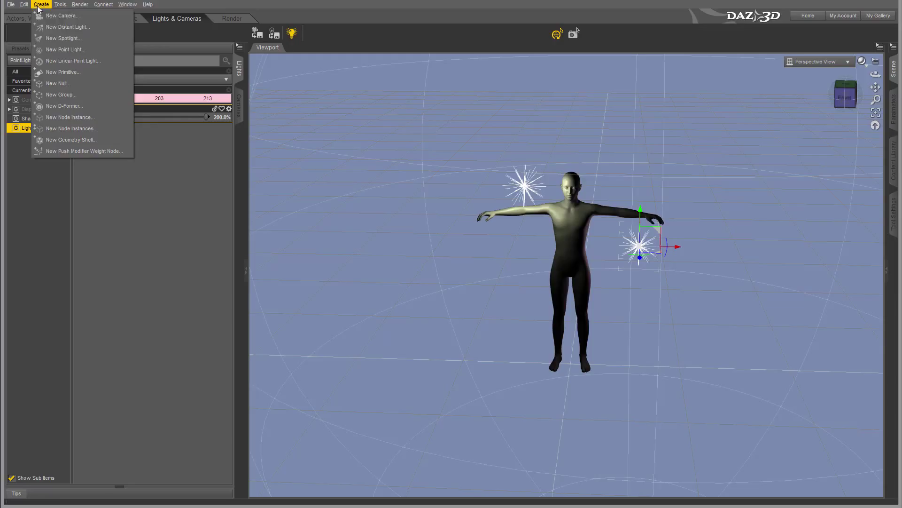
left_click(103, 28)
left_click(479, 266)
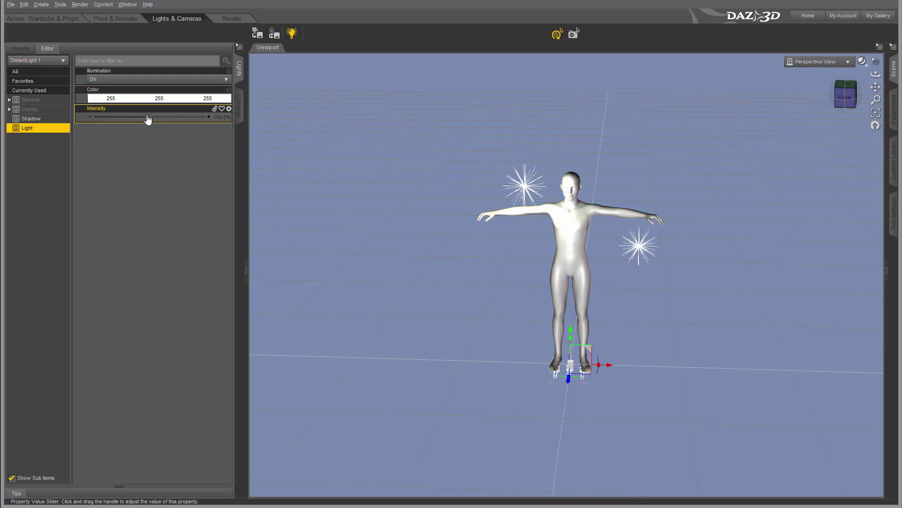
left_click_drag(149, 117, 111, 118)
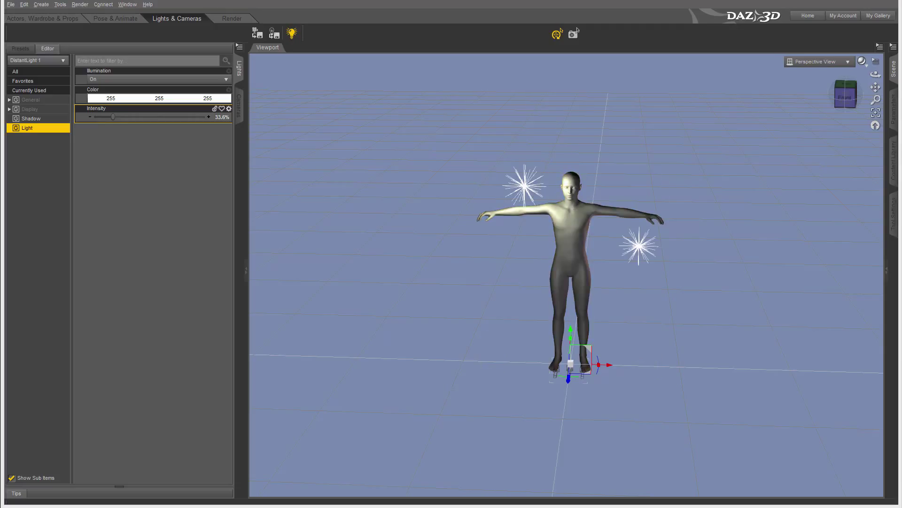
- Add a spotlight to the scene with the default name
left_click(42, 4)
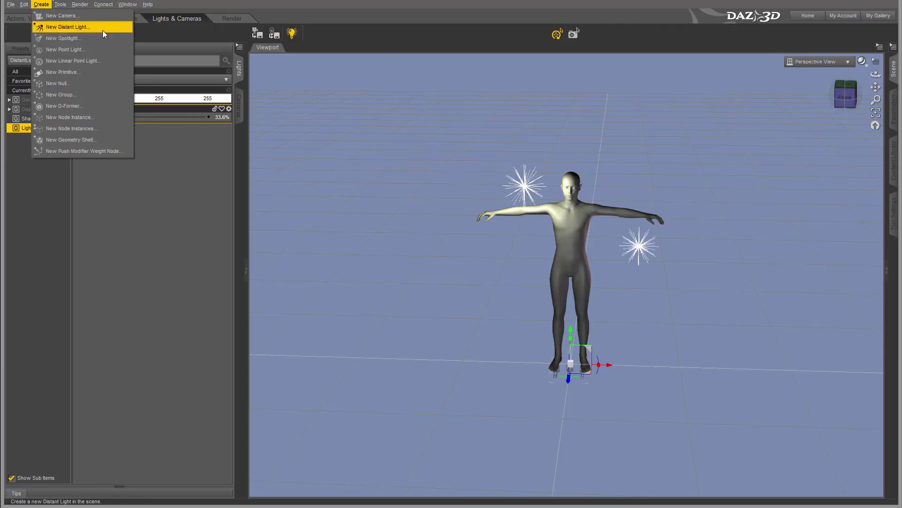
left_click(93, 38)
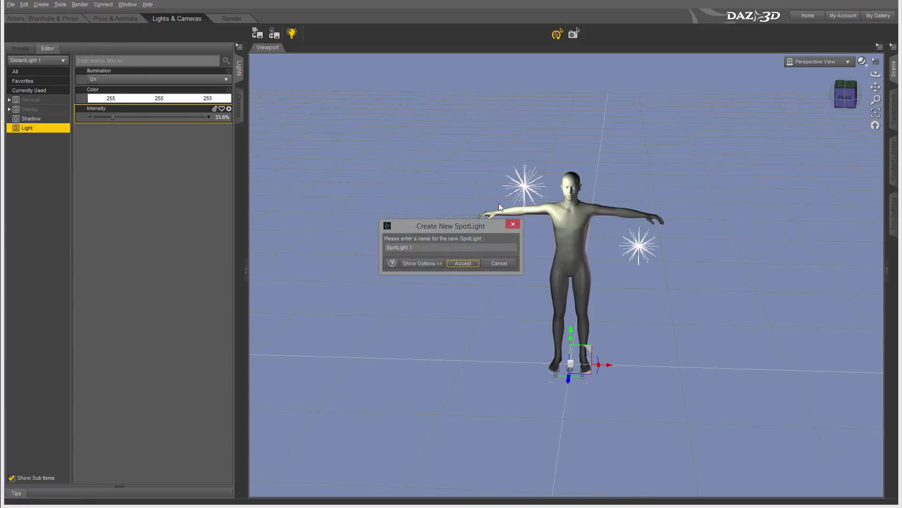
left_click(470, 266)
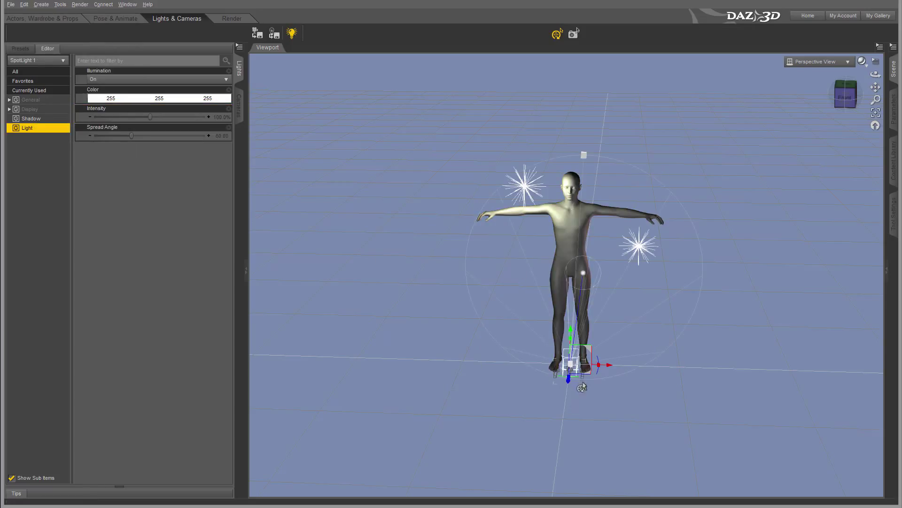
- Raise the spotlight above head level, move it well in front of the figure and tilt it down toward the torso
left_click(570, 334)
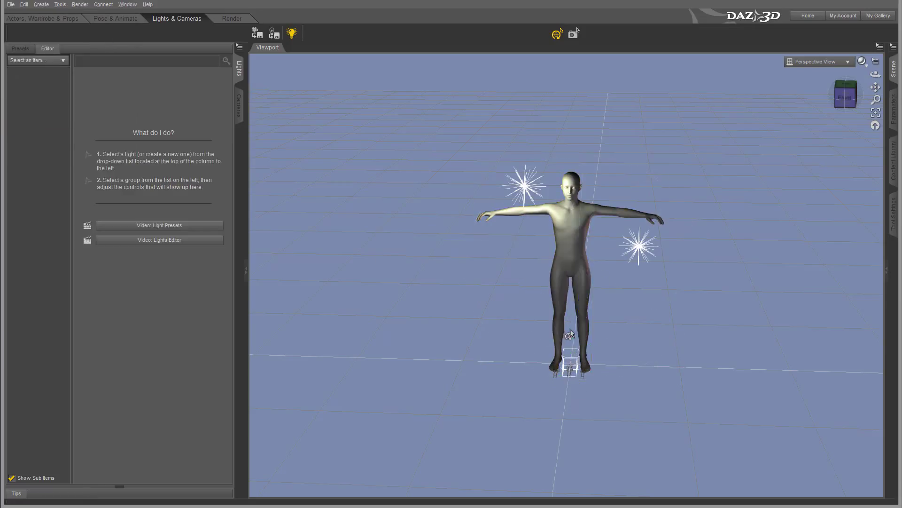
left_click(566, 376)
left_click_drag(569, 329, 610, 103)
left_click_drag(845, 98, 885, 106)
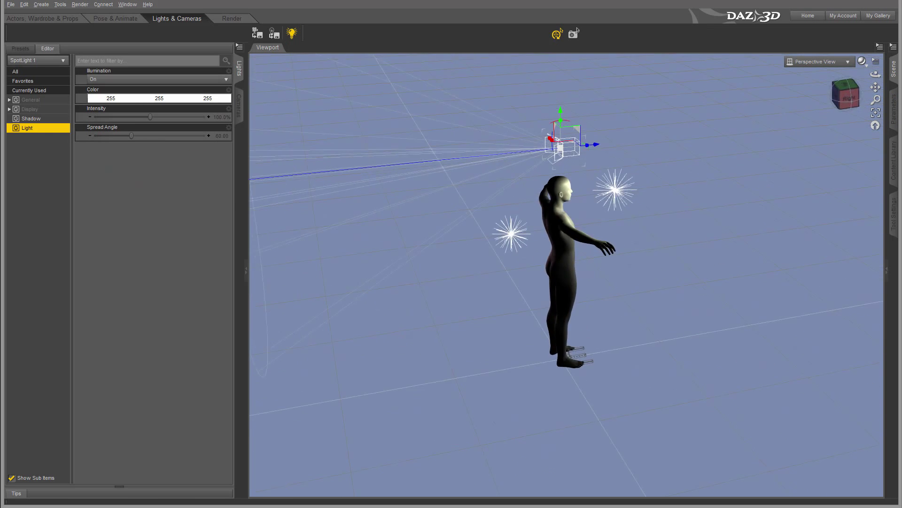
left_click_drag(586, 131, 777, 87)
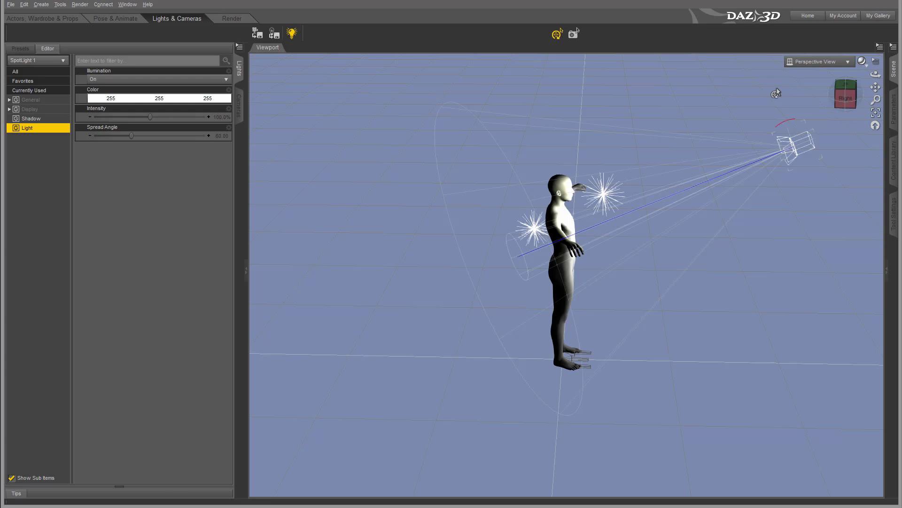
- Shift the spotlight out to the figure's left side and turn it back toward the figure
mouse_move(845, 96)
left_mouse_down()
mouse_move(795, 104)
mouse_move(776, 94)
mouse_move(806, 99)
mouse_move(804, 86)
mouse_move(808, 105)
mouse_move(848, 101)
left_mouse_up()
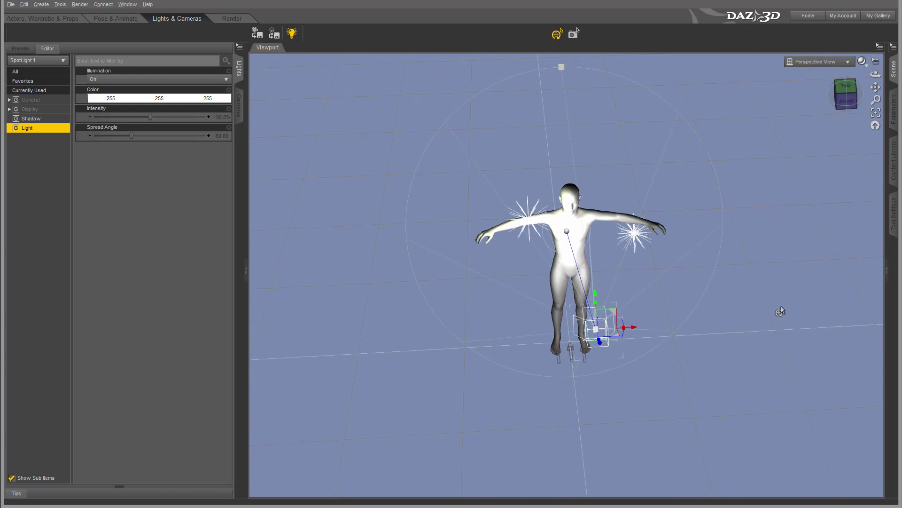
left_click(634, 334)
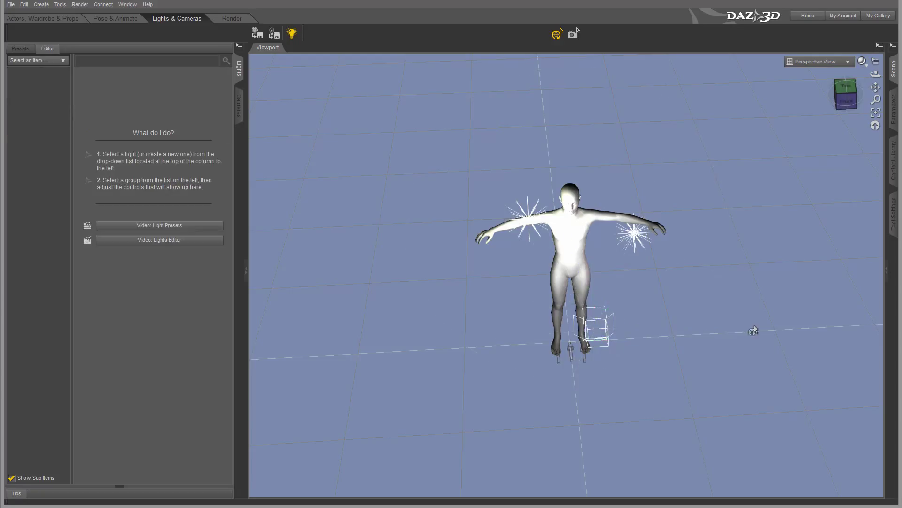
left_click(618, 337)
left_click_drag(632, 333, 727, 337)
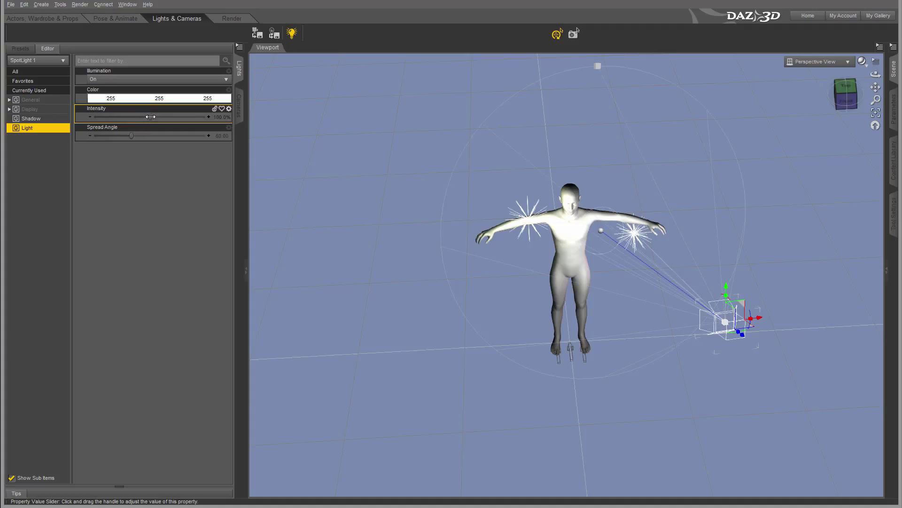
- Set the spotlight's intensity to 71.4% and its spread angle to 52.94
left_click_drag(150, 117, 125, 136)
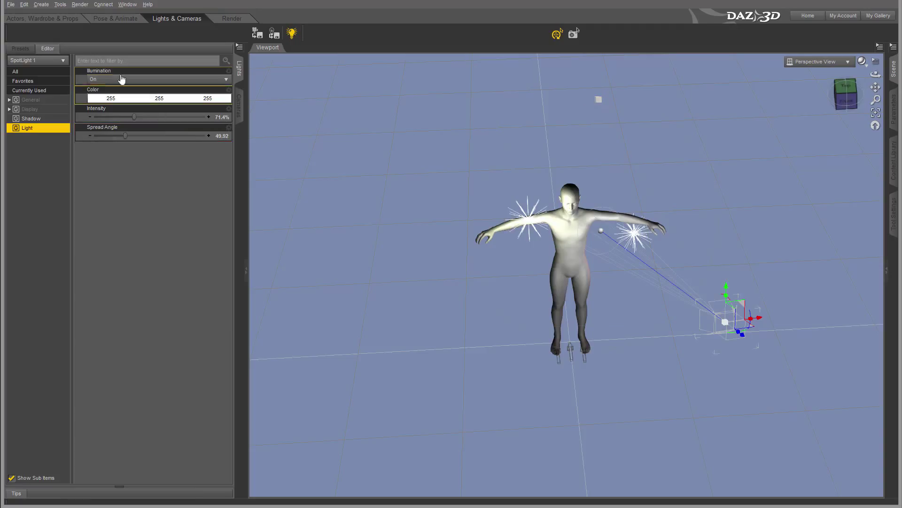
mouse_move(125, 136)
left_mouse_down()
mouse_move(147, 136)
mouse_move(126, 135)
left_mouse_up()
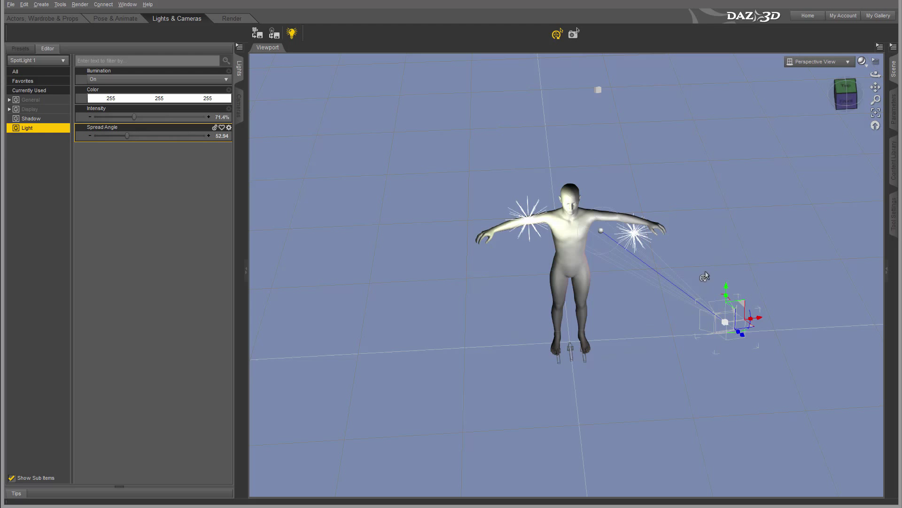
- Add a linear point light to the scene with the default name
mouse_move(848, 104)
left_mouse_down()
mouse_move(806, 109)
mouse_move(808, 92)
mouse_move(845, 93)
mouse_move(839, 111)
left_mouse_up()
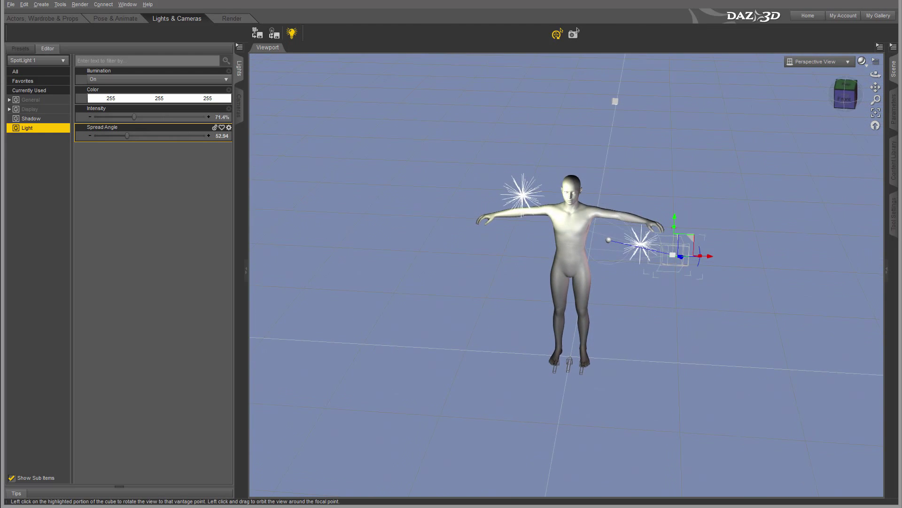
left_click(42, 4)
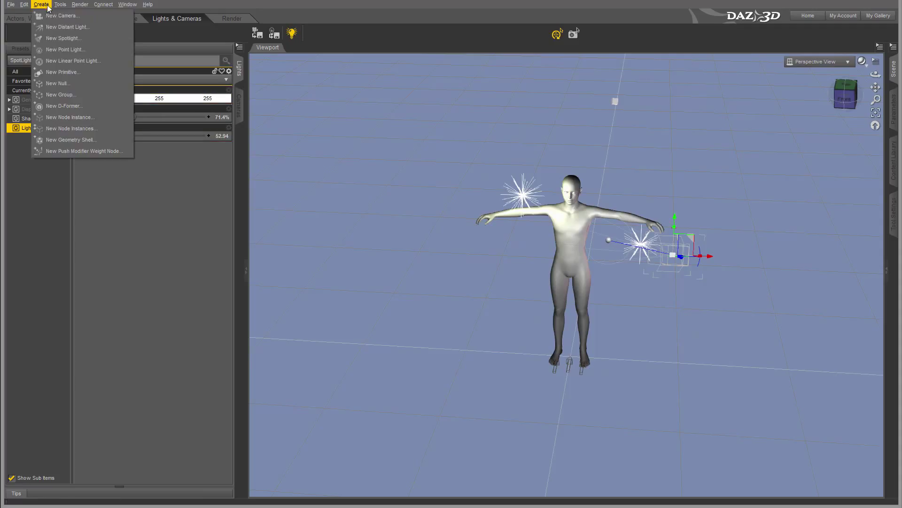
left_click(105, 63)
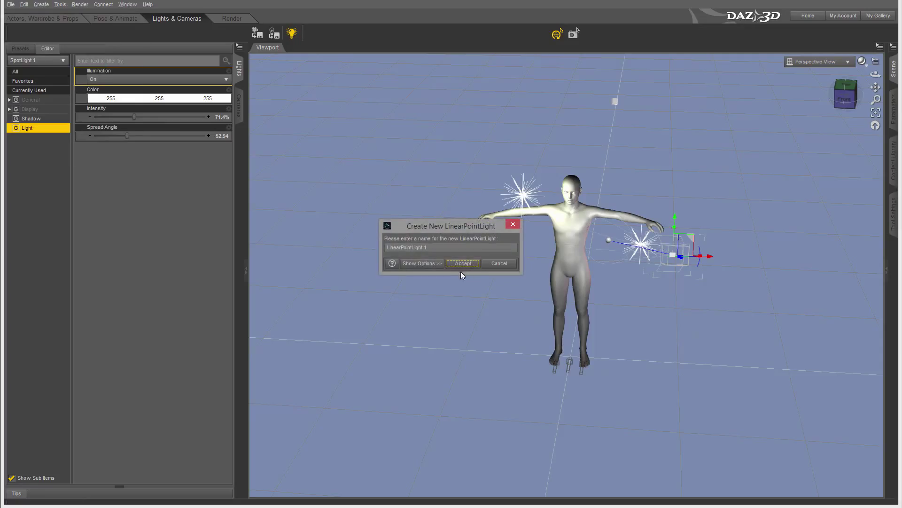
left_click(465, 264)
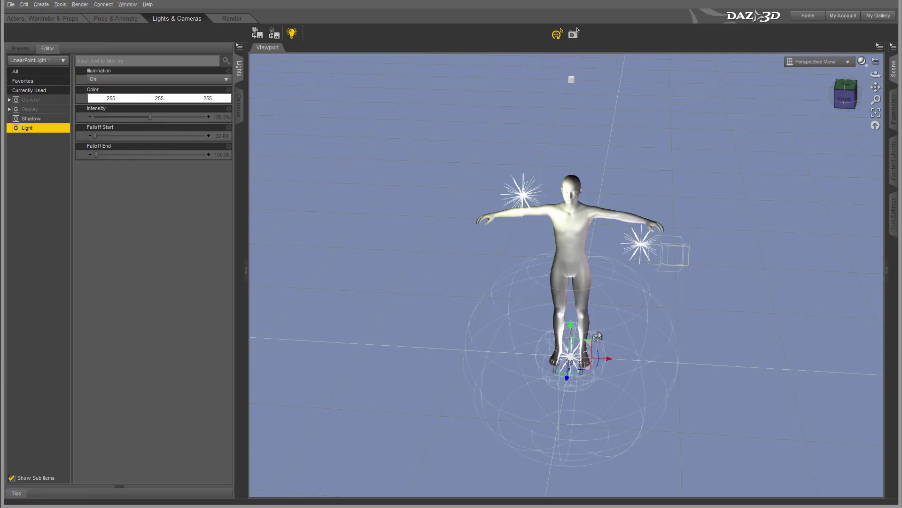
- Raise the linear point light well above the figure's head and move it forward in front of the figure
left_click_drag(570, 329, 541, 129)
left_click(838, 111)
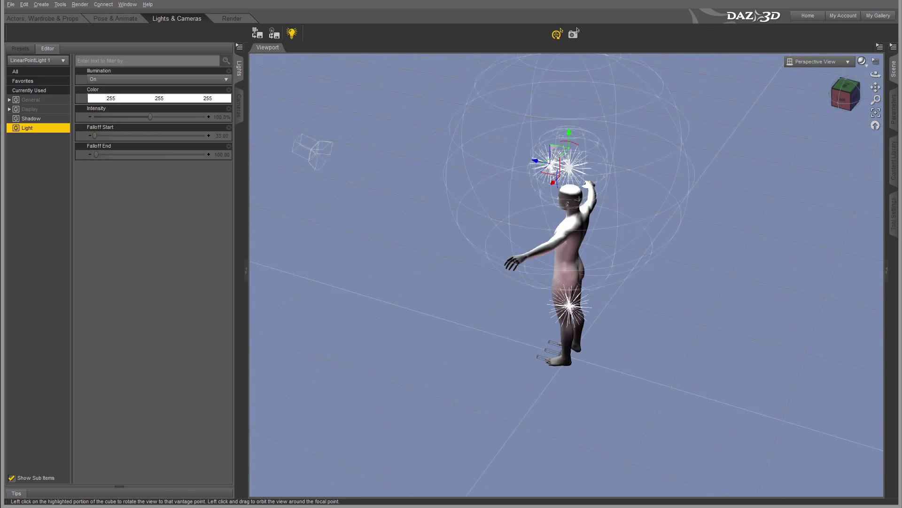
left_click_drag(569, 117, 567, 51)
left_click_drag(845, 95, 845, 107)
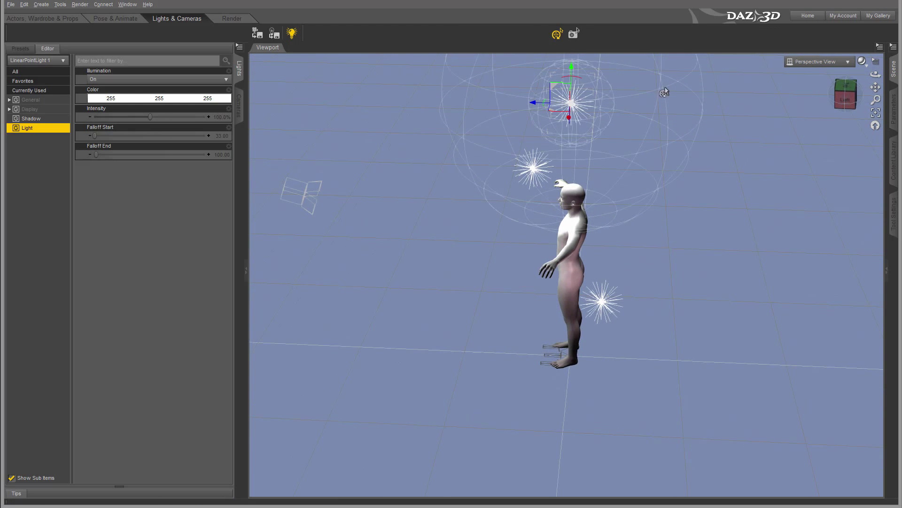
left_click(445, 102)
left_click(561, 115)
left_click_drag(531, 104, 442, 118)
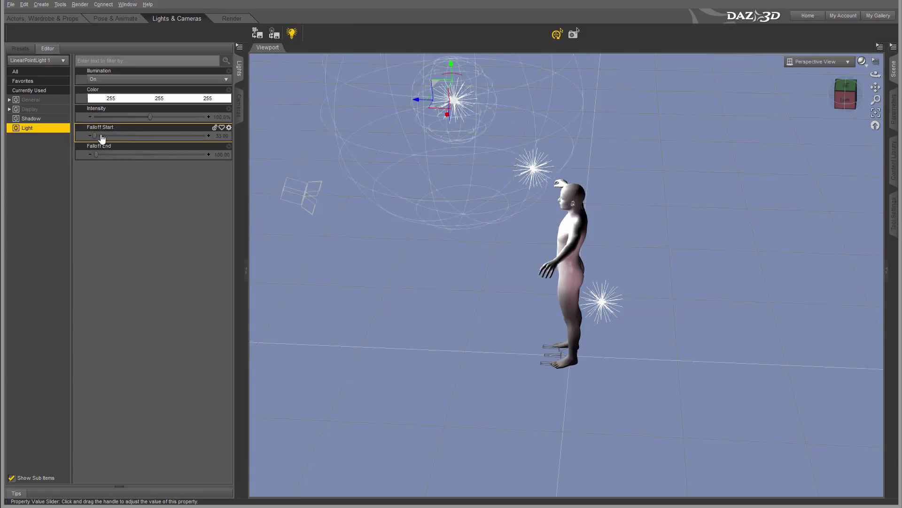
- Set the linear point light's falloff start to 63.03, falloff end to 253.05 and intensity to 79.8%
left_click_drag(95, 136, 100, 154)
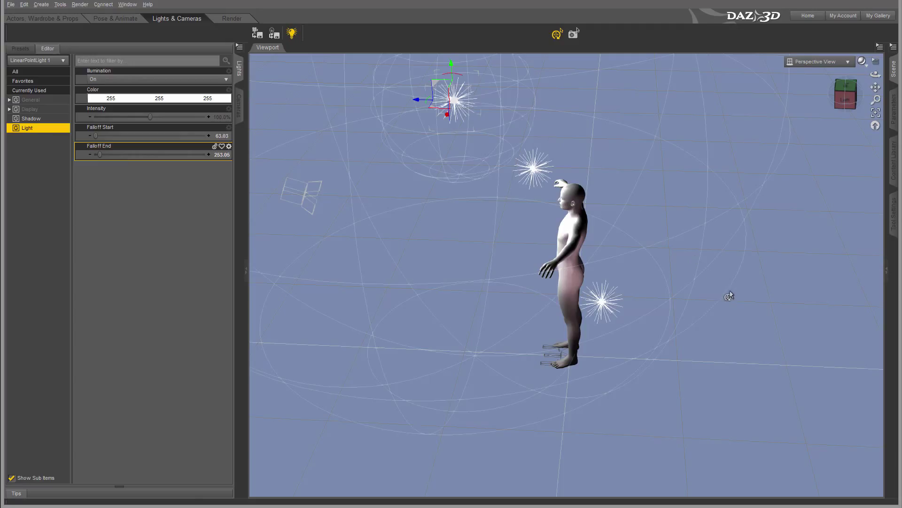
mouse_move(150, 117)
left_mouse_down()
mouse_move(174, 120)
mouse_move(120, 113)
mouse_move(139, 114)
left_mouse_up()
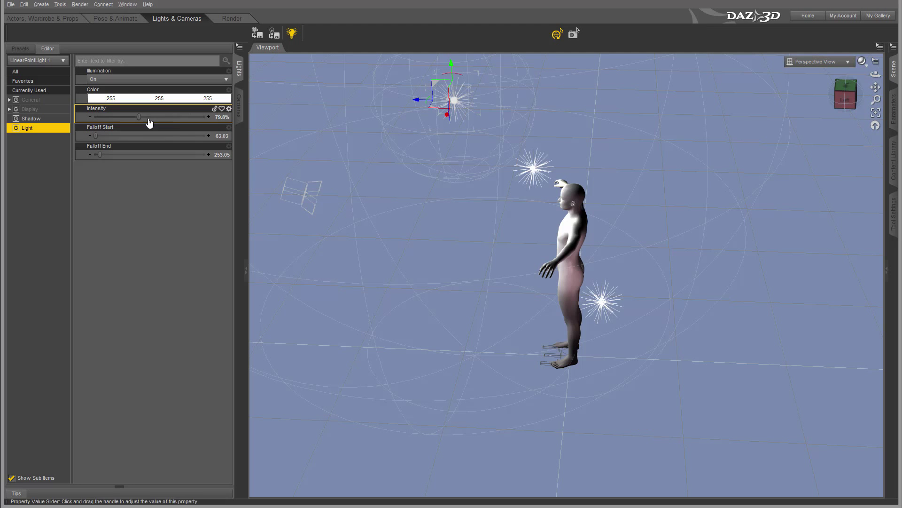
- Select the linear point light again and shift it about 184 cm sideways, out past the figure's left hand
left_click_drag(829, 94, 743, 134)
left_click(554, 181)
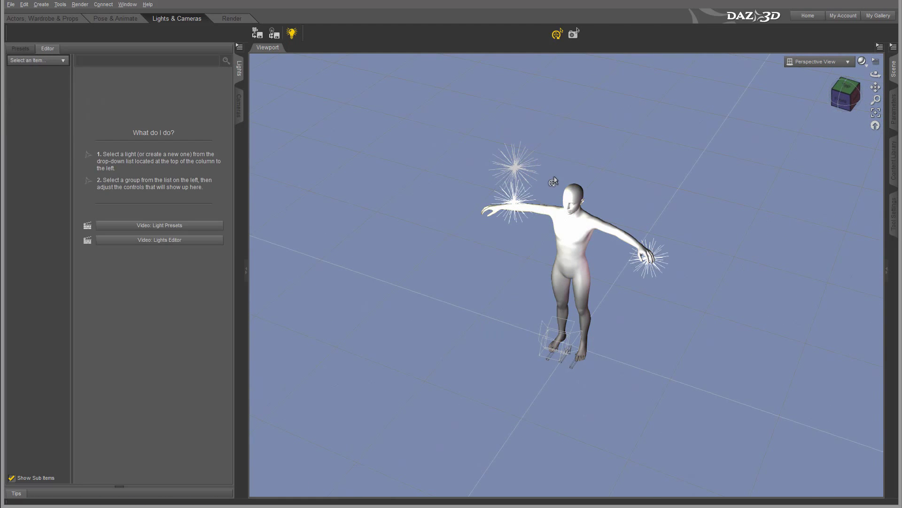
left_click(529, 178)
left_click_drag(558, 186, 823, 268)
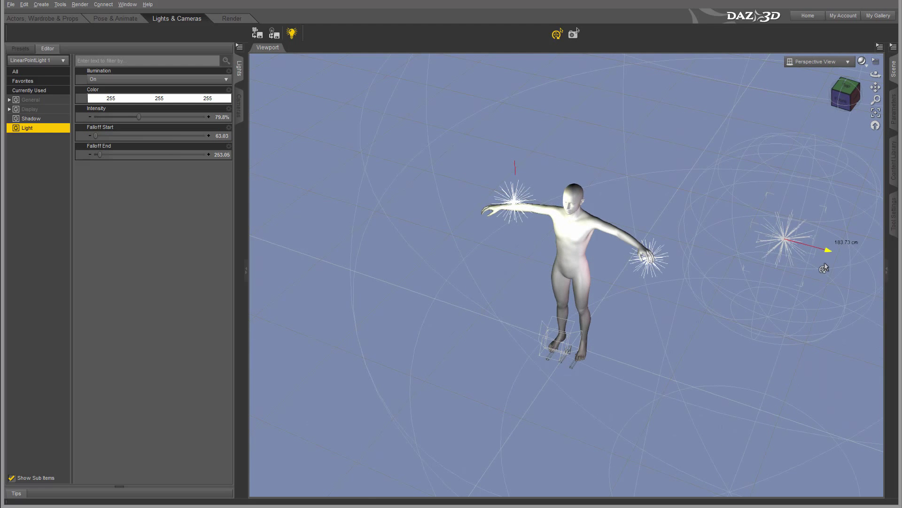
- Change the linear point light's color to light blue, RGB 162, 212, 255
left_click(158, 98)
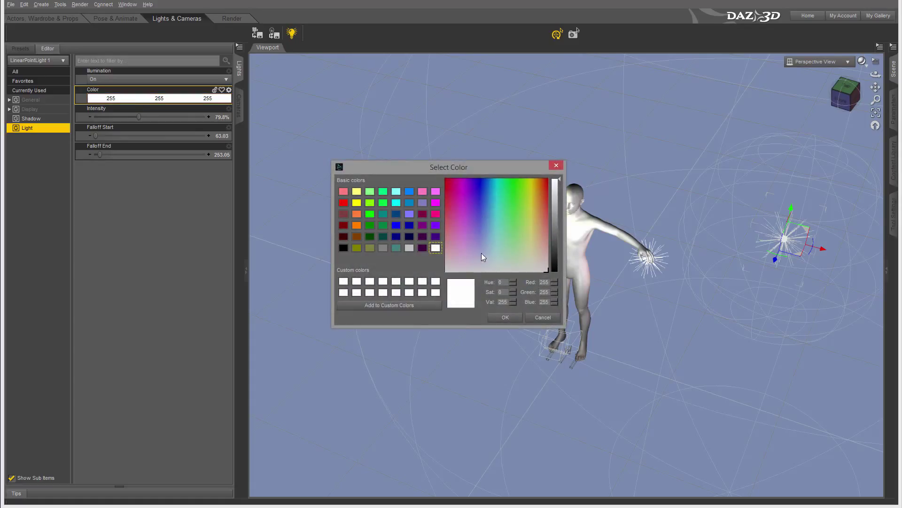
left_click_drag(482, 256, 490, 234)
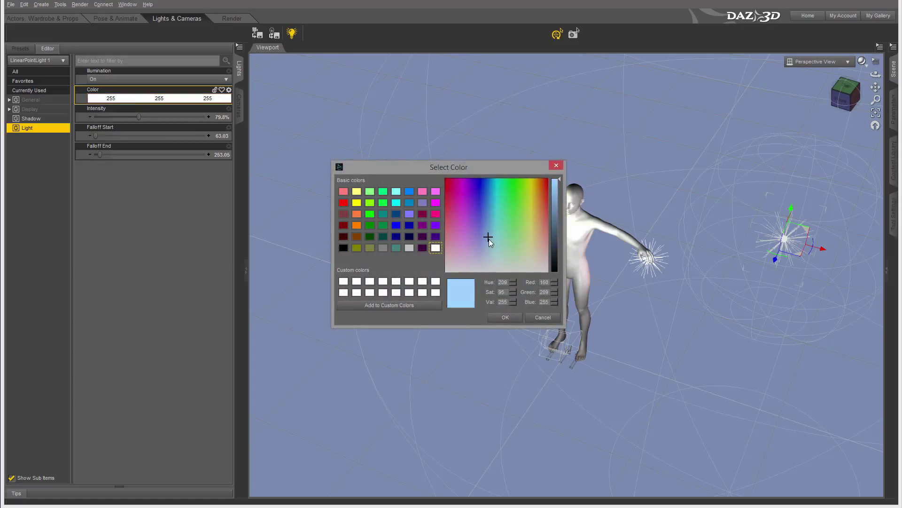
left_click(506, 317)
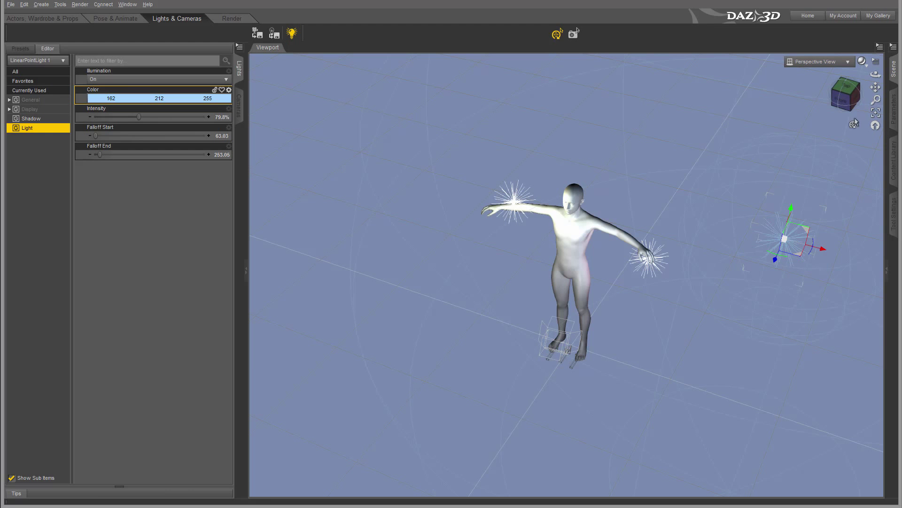
- Render the lit figure from straight in front and close the finished image without saving it
left_click(841, 99)
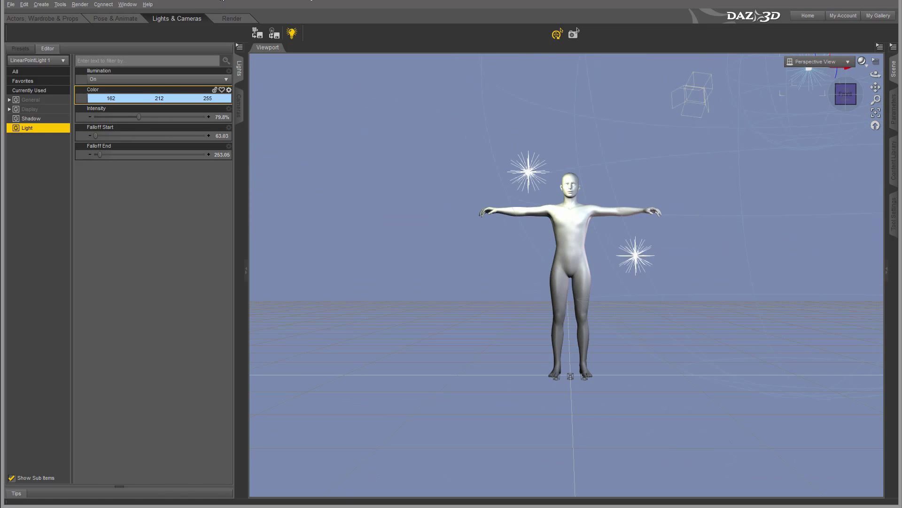
left_click(232, 18)
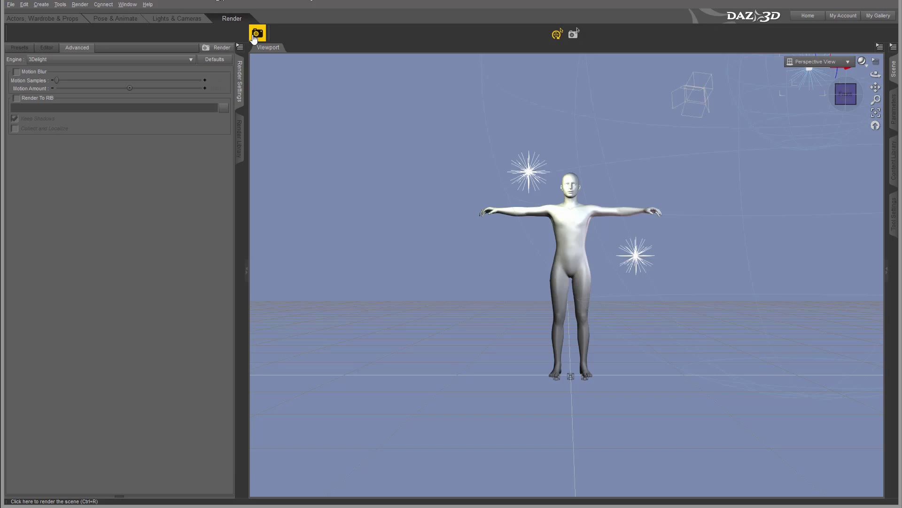
left_click(254, 38)
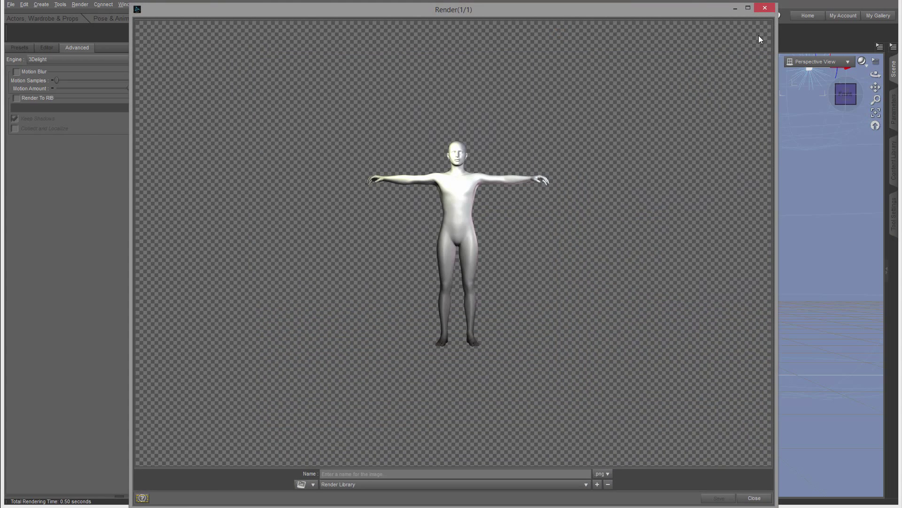
left_click(764, 9)
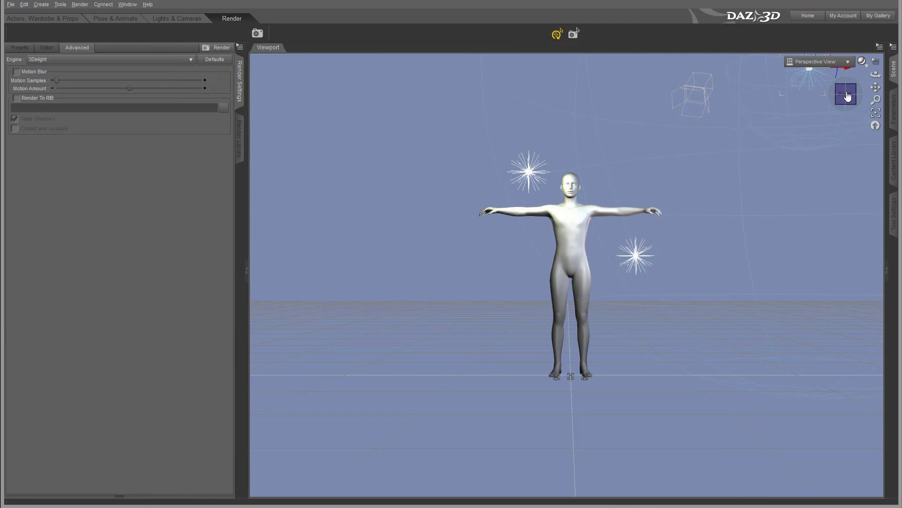
- Render a closer three-quarter view of the figure and close the finished image without saving it
left_click_drag(846, 95, 812, 96)
left_click_drag(670, 186, 690, 170)
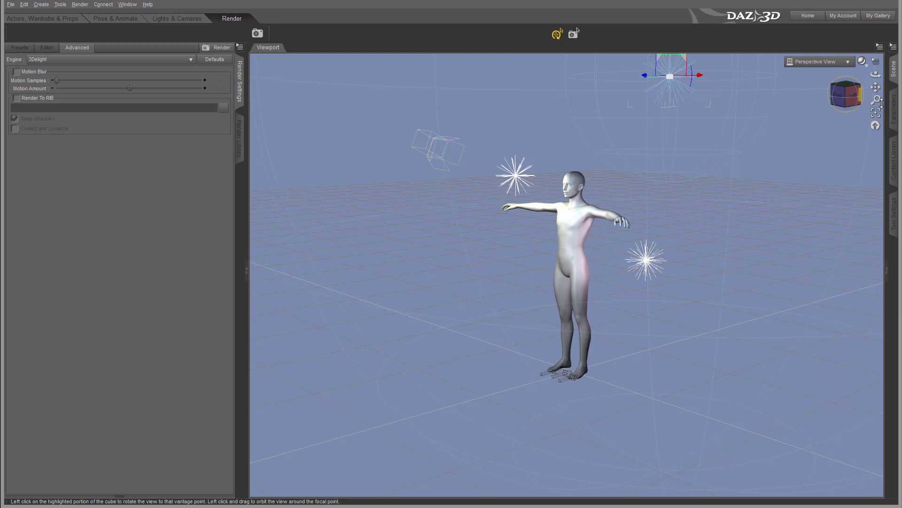
left_click_drag(875, 100, 875, 114)
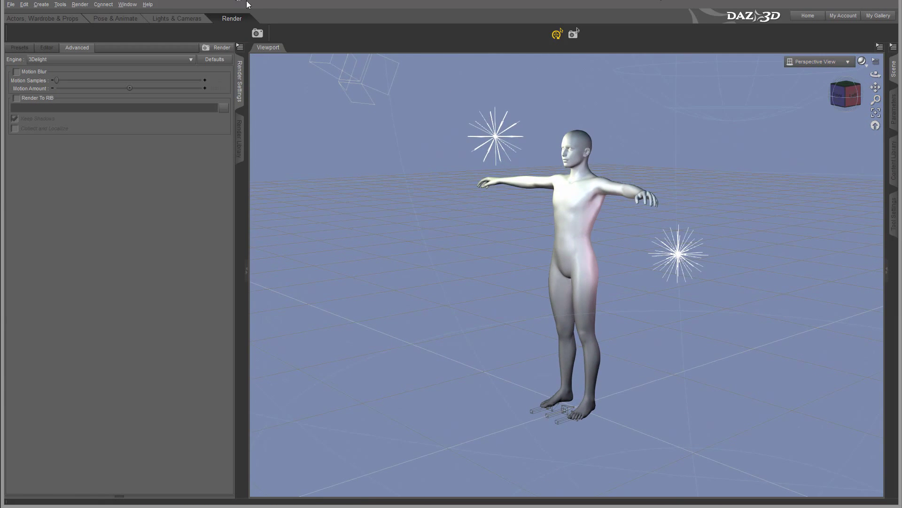
left_click(257, 32)
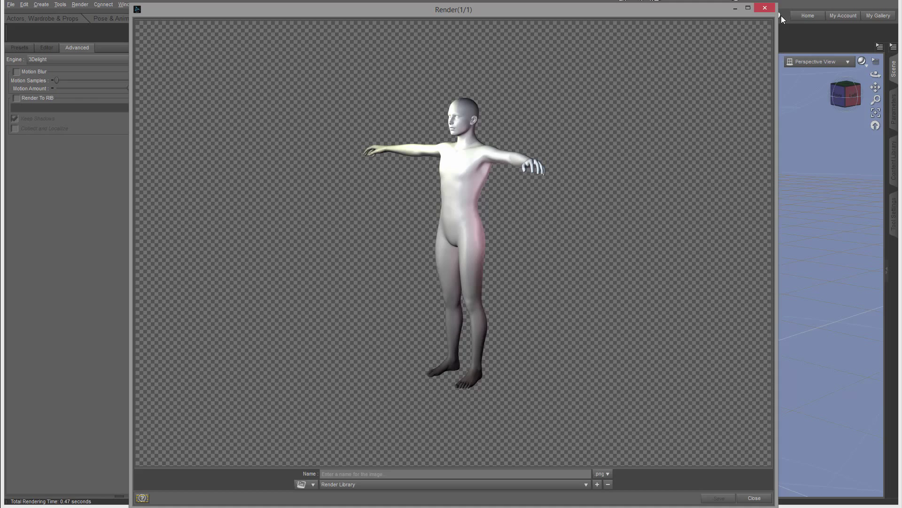
left_click(765, 8)
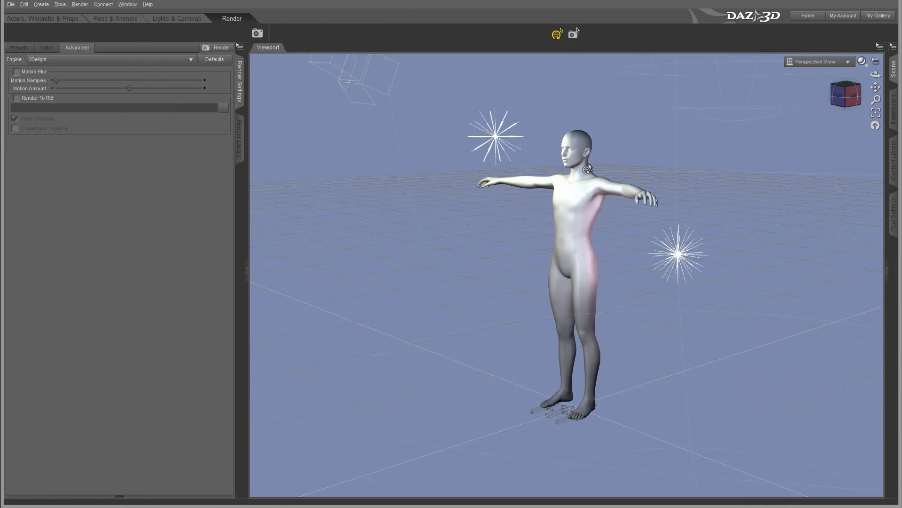
- Add a camera named Camera 1 to the scene with the default settings applied
left_click(177, 18)
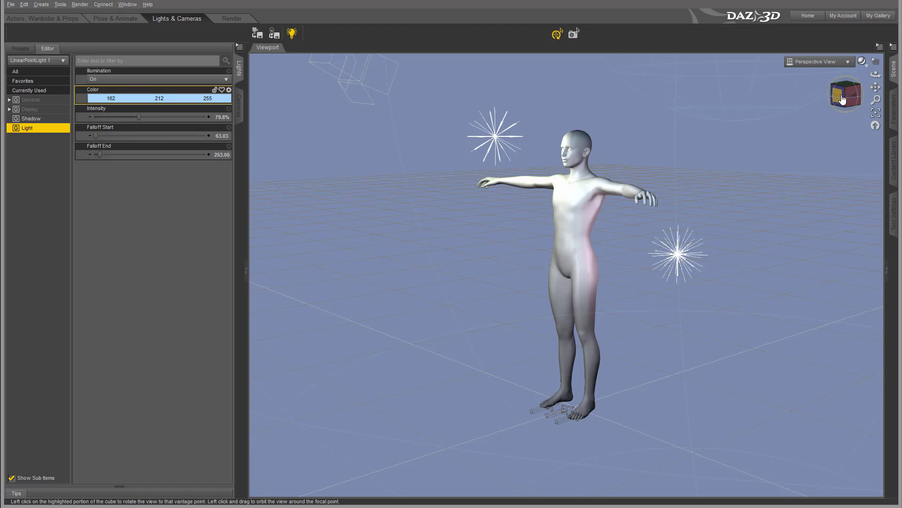
left_click(842, 99)
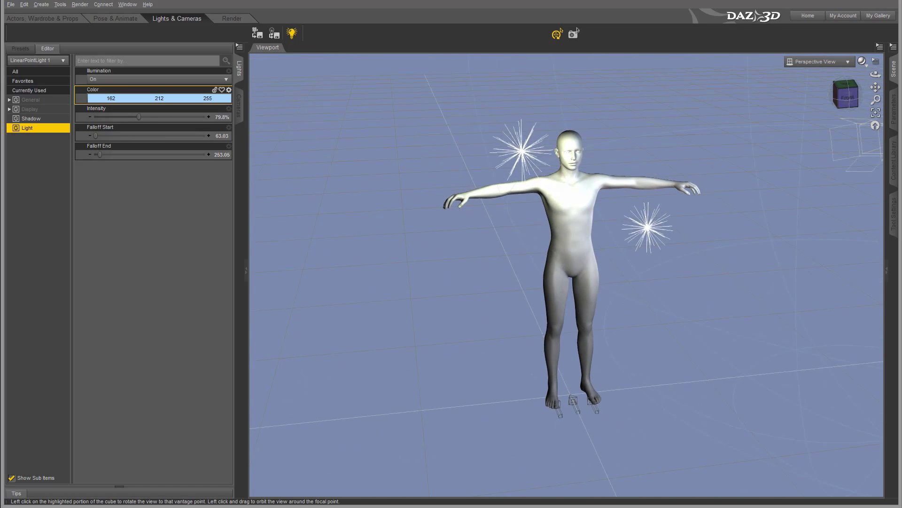
mouse_move(842, 100)
left_mouse_down()
mouse_move(832, 80)
mouse_move(805, 84)
mouse_move(778, 106)
mouse_move(833, 111)
mouse_move(843, 101)
left_mouse_up()
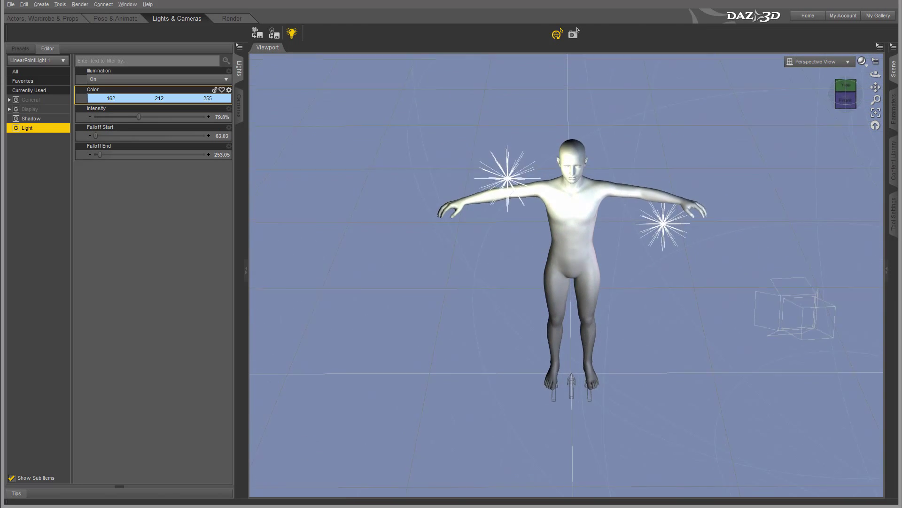
left_click(842, 102)
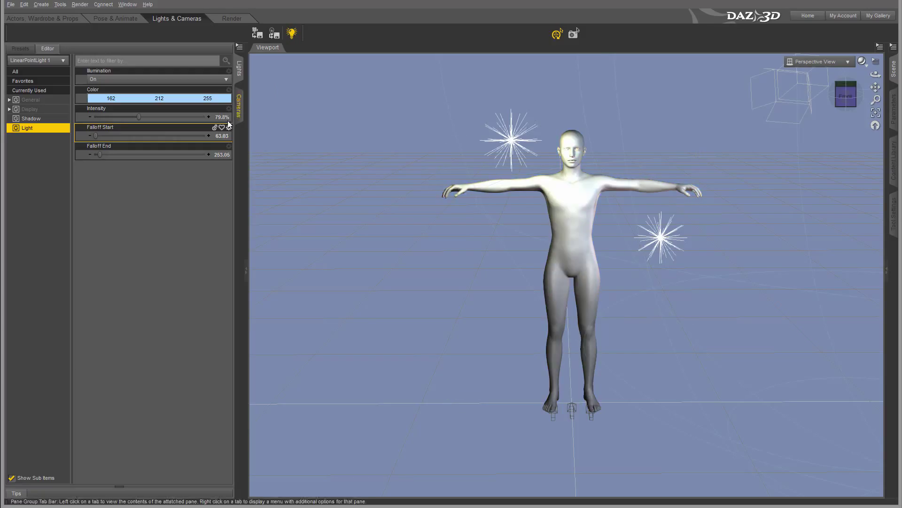
left_click(239, 111)
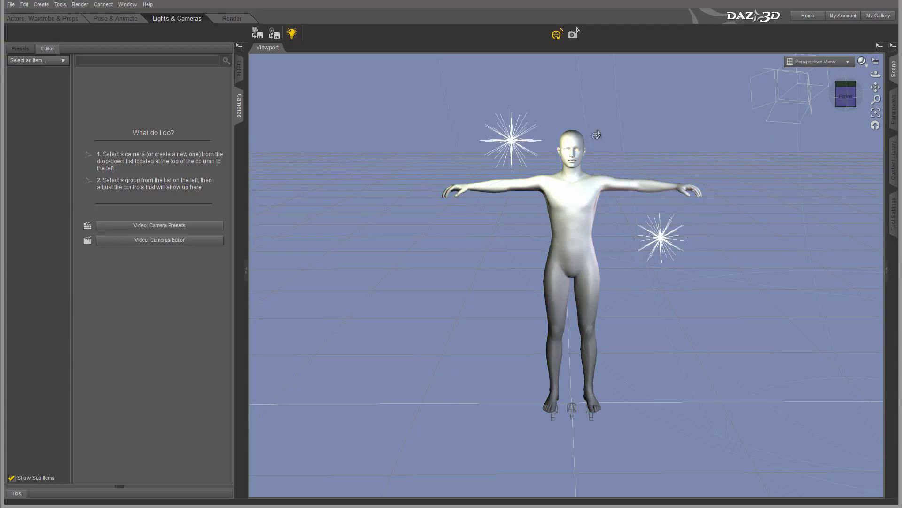
left_click(63, 61)
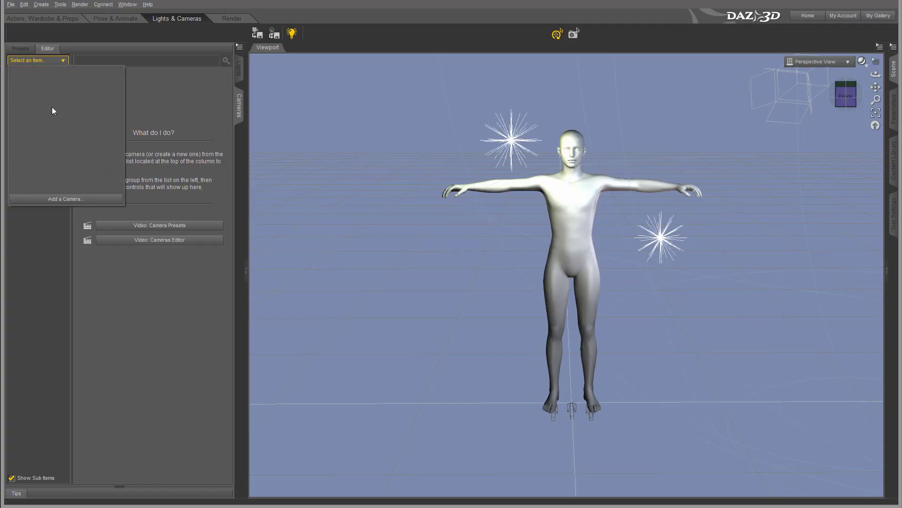
left_click(76, 199)
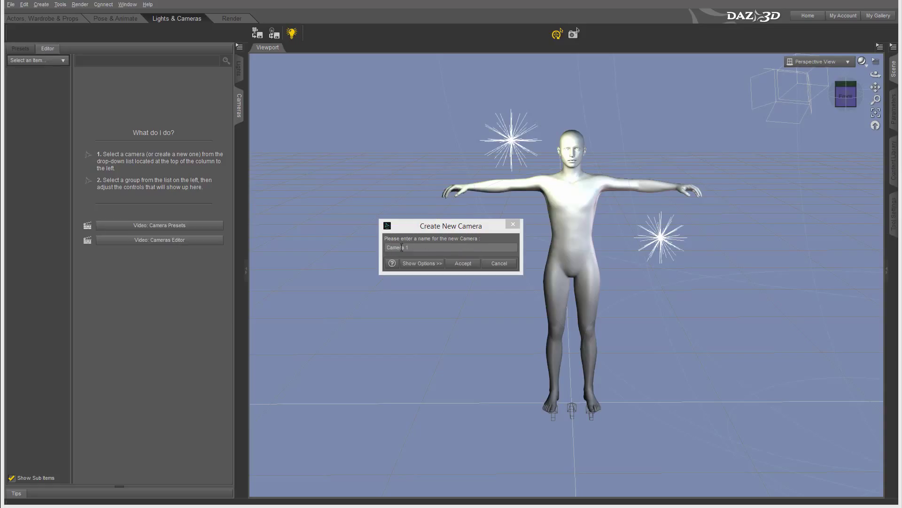
left_click(428, 264)
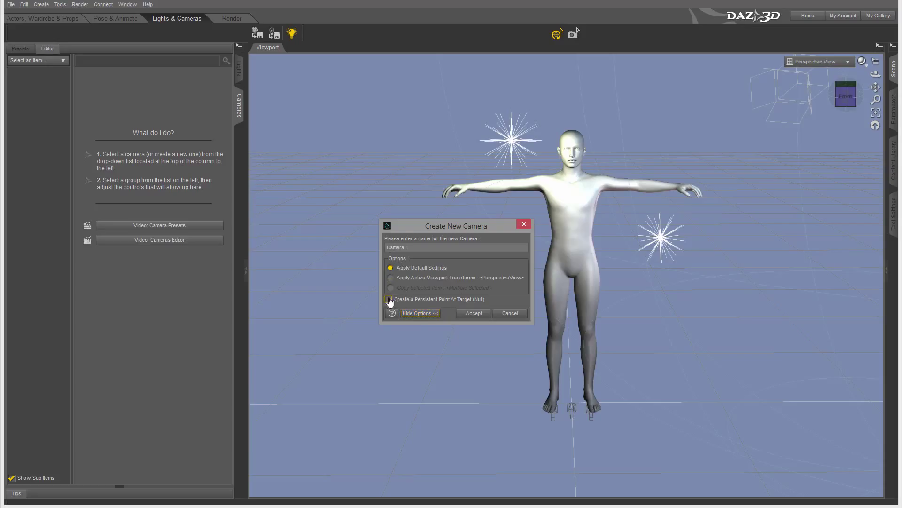
left_click(422, 313)
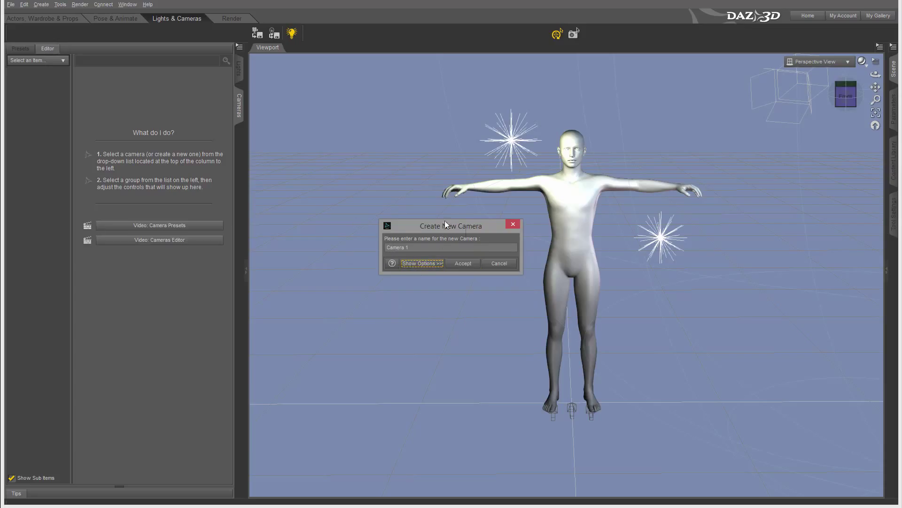
left_click(463, 264)
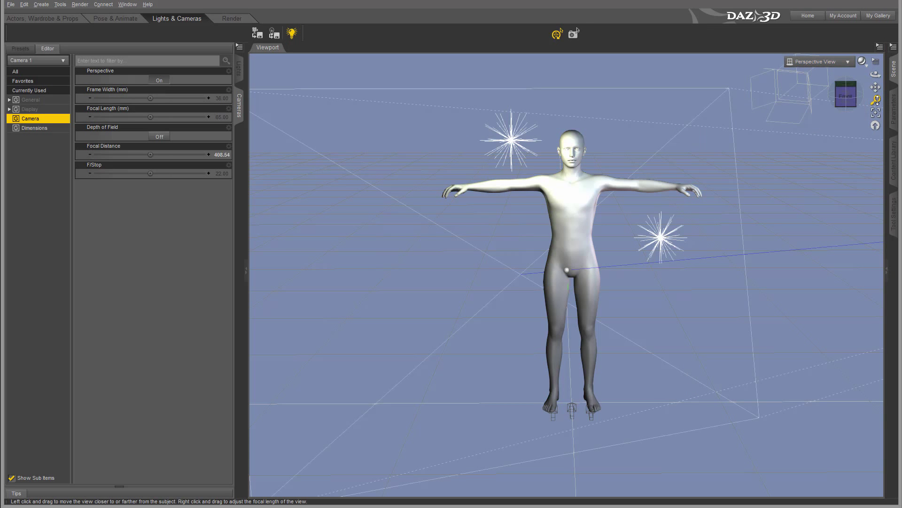
- Look through Camera 1 and reposition it for a closer three-quarter view of the figure from the thighs up
left_click_drag(876, 100, 876, 135)
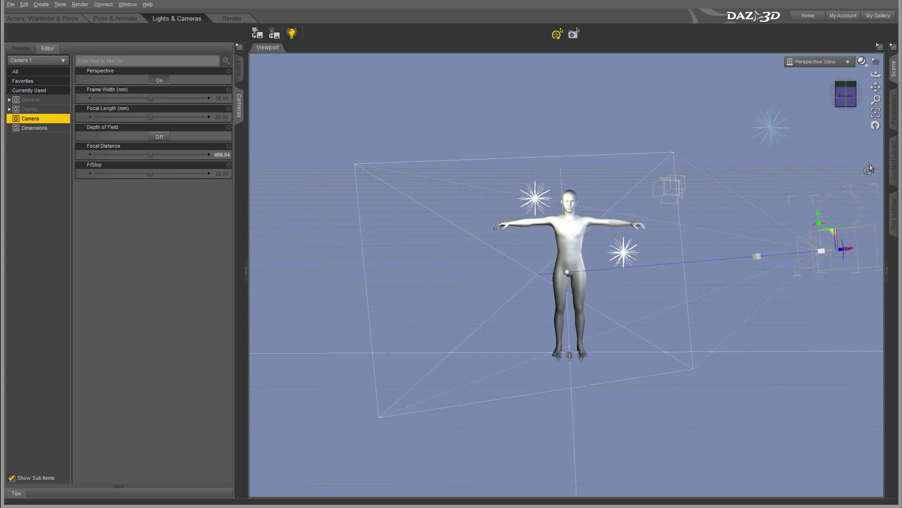
mouse_move(846, 96)
left_mouse_down()
mouse_move(814, 93)
mouse_move(844, 97)
left_mouse_up()
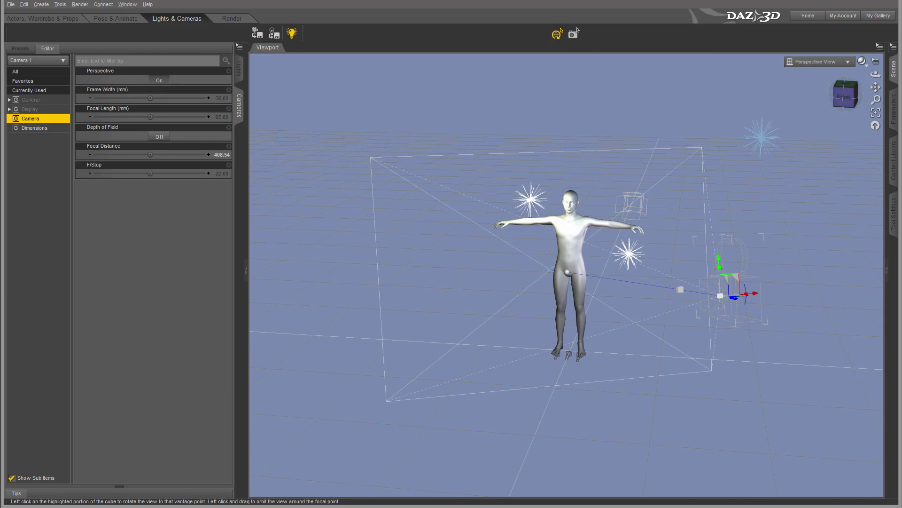
left_click(828, 62)
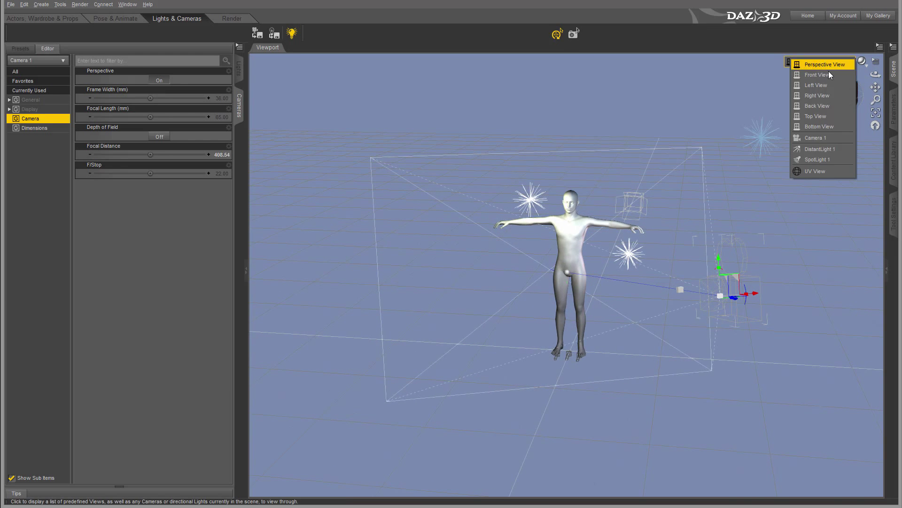
left_click(820, 139)
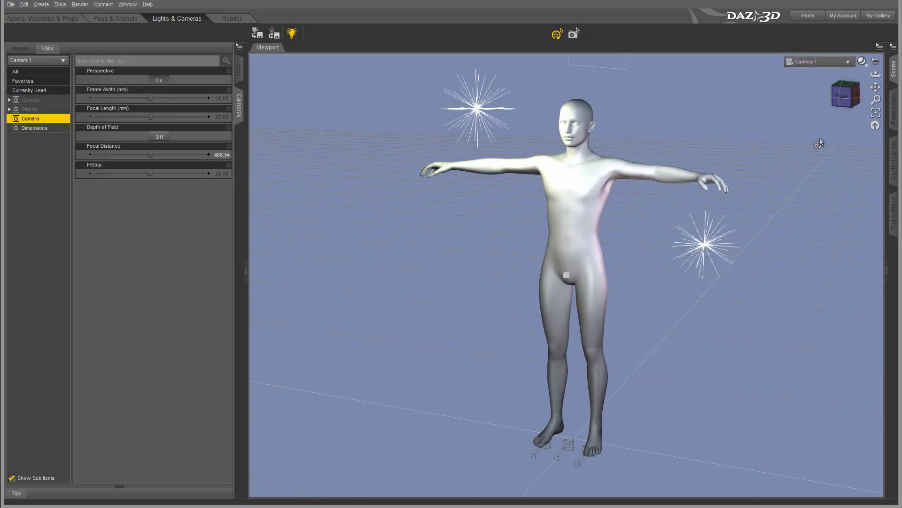
left_click(859, 109)
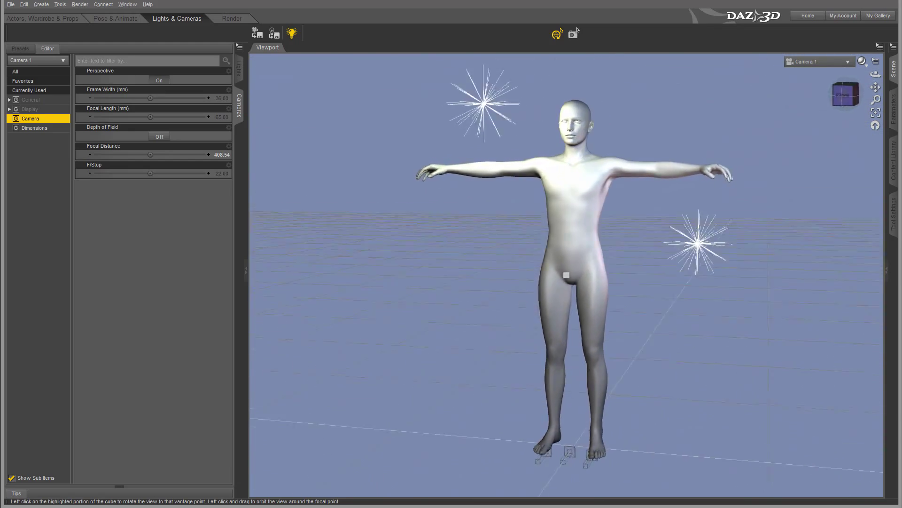
mouse_move(841, 92)
left_mouse_down()
mouse_move(847, 102)
mouse_move(875, 97)
mouse_move(875, 81)
mouse_move(806, 104)
mouse_move(856, 91)
left_mouse_up()
left_click(563, 280)
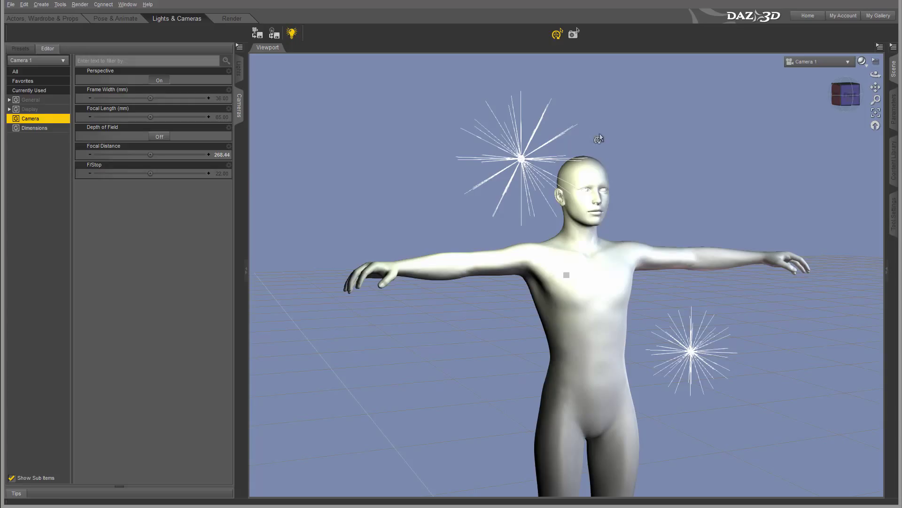
- Render the figure through Camera 1 and close the finished image without saving it
left_click(226, 17)
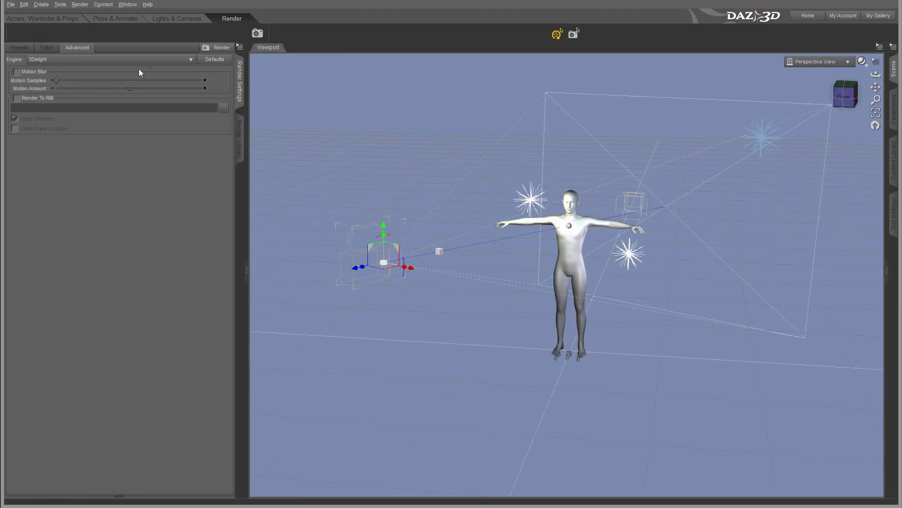
left_click(818, 61)
left_click(809, 145)
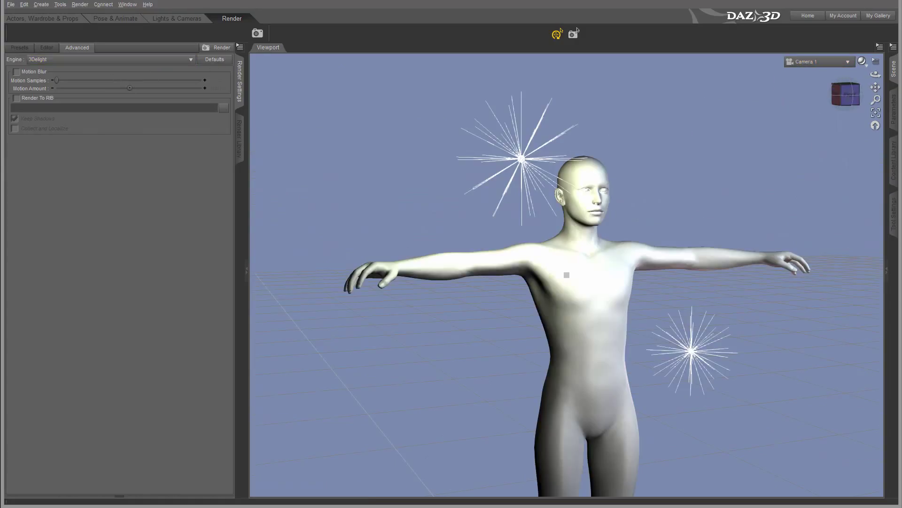
left_click(232, 50)
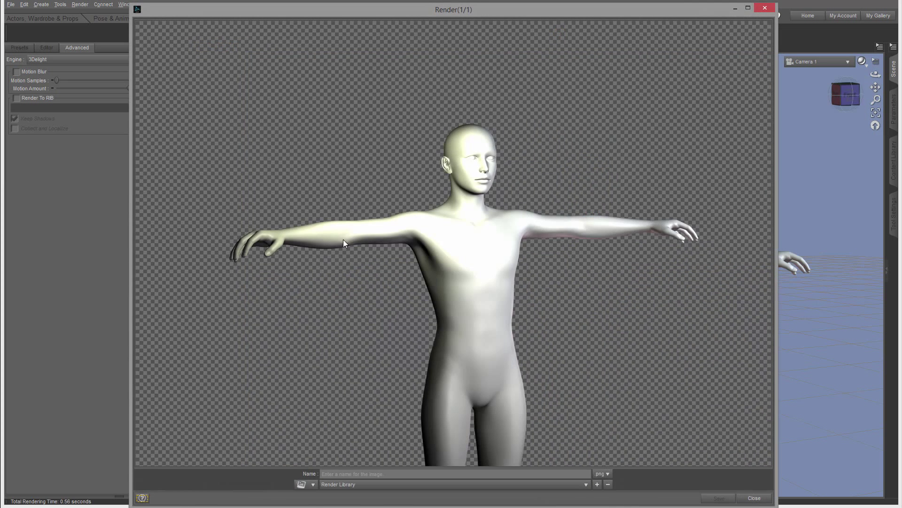
left_click(766, 9)
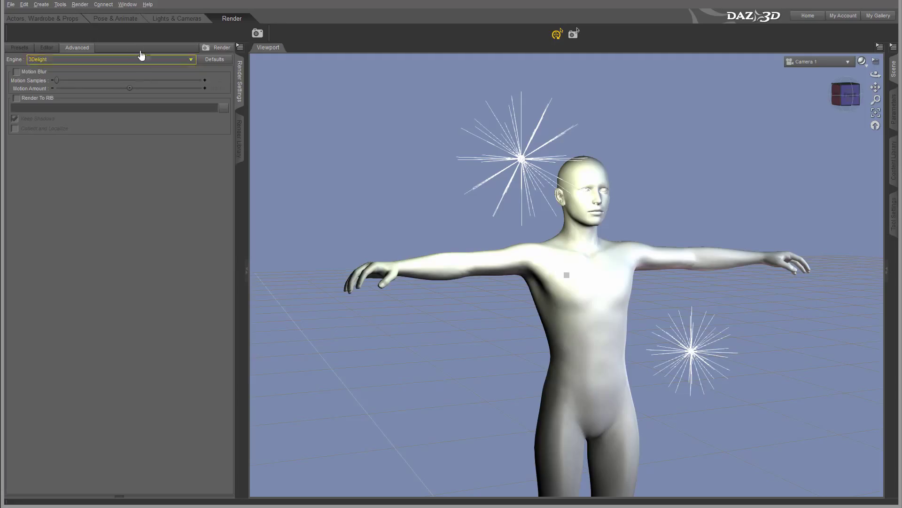
- Set Camera 1's frame width to 34.41 mm, focal length to 53.26 mm and focal distance to 290.98, keeping depth of field off
left_click(173, 22)
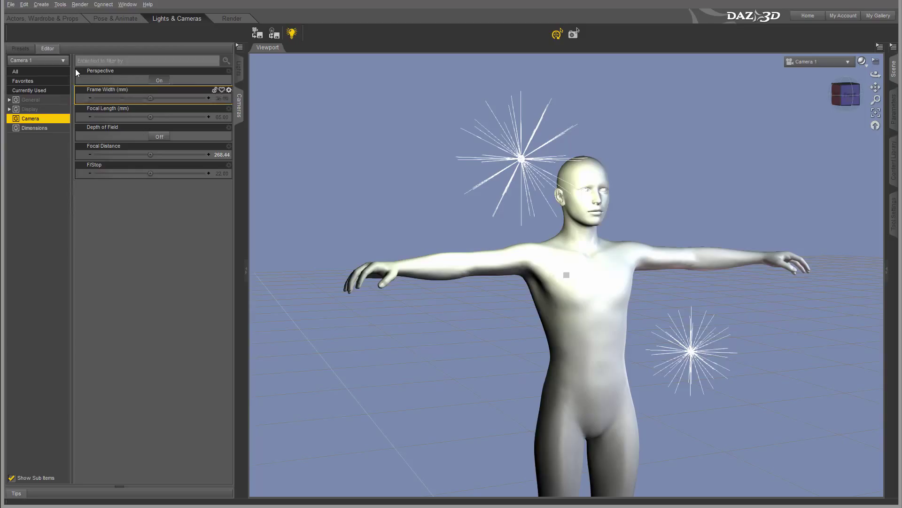
left_click(160, 81)
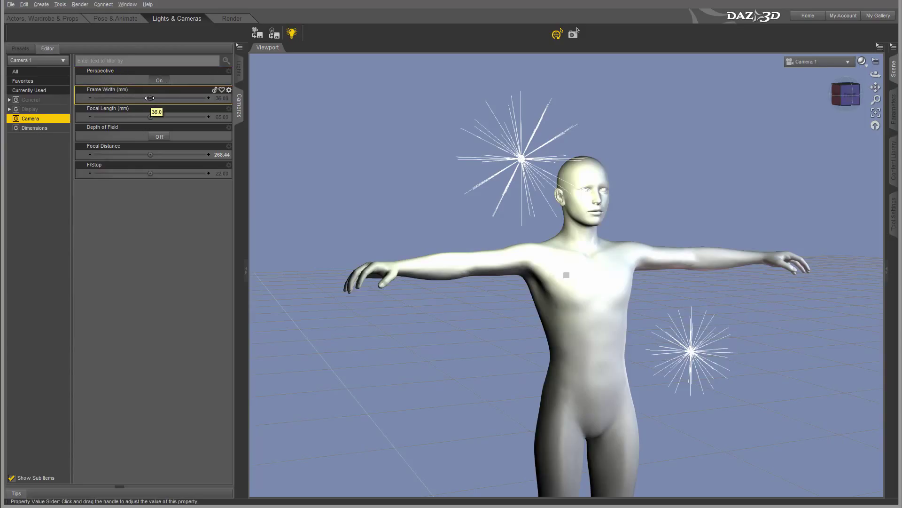
left_click_drag(149, 98, 137, 98)
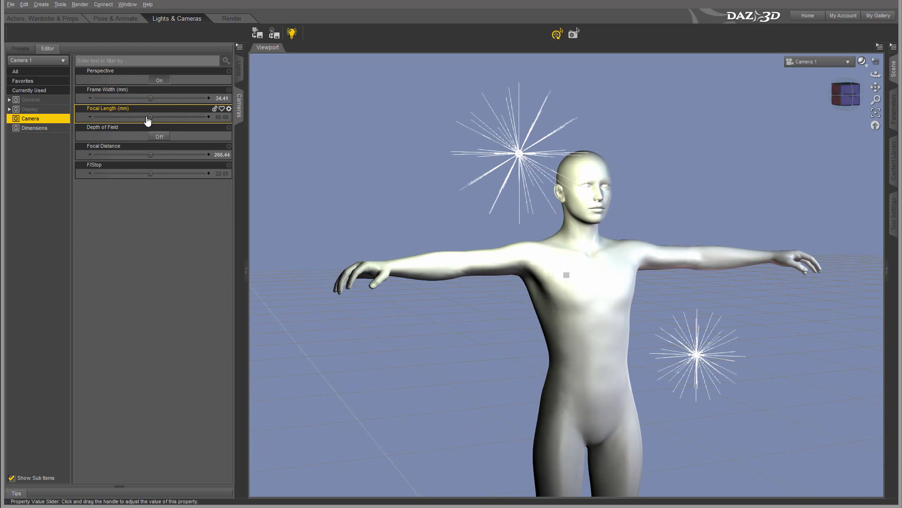
left_click_drag(151, 117, 127, 117)
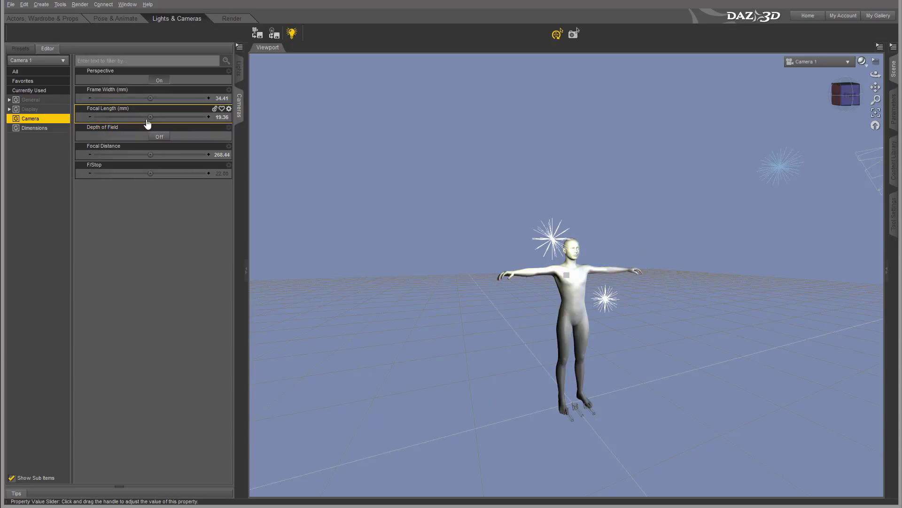
mouse_move(150, 117)
left_mouse_down()
mouse_move(180, 117)
mouse_move(151, 117)
left_mouse_up()
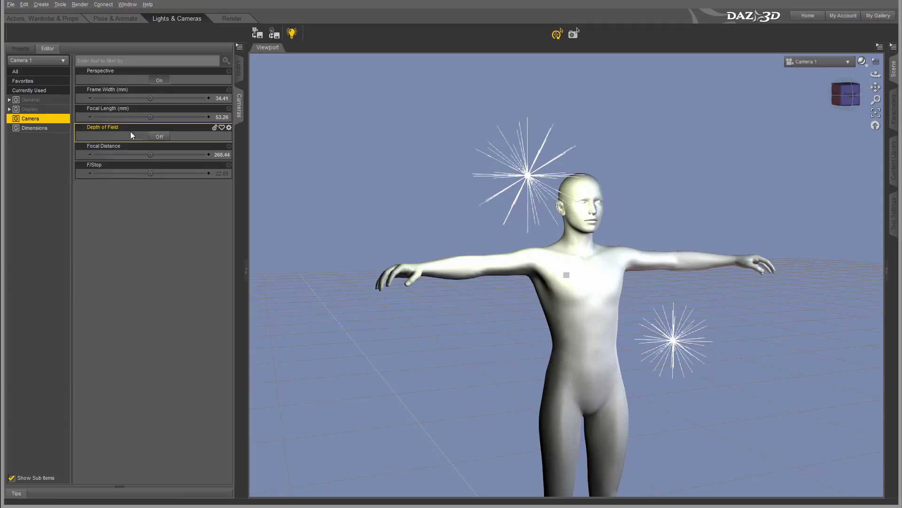
left_click(157, 136)
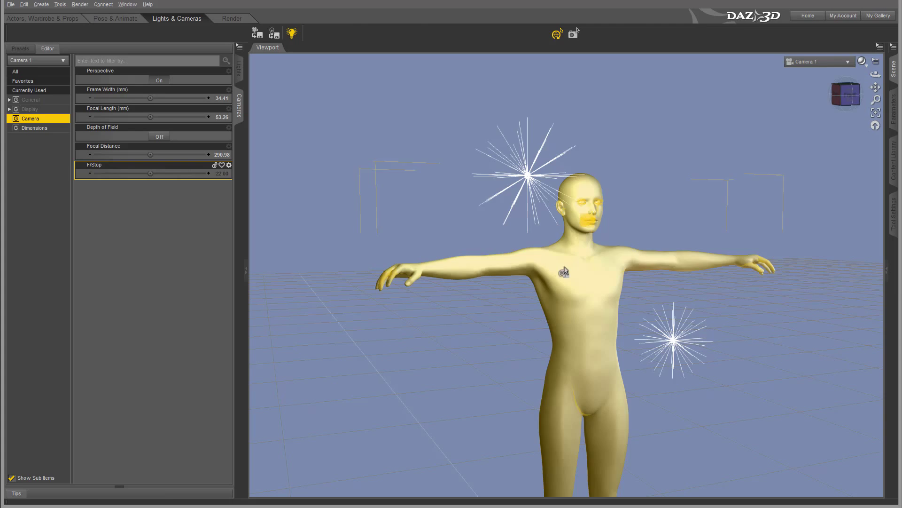
- Set Camera 1's focal length to 52.84 mm and orbit the camera to a nearly frontal view of the figure
mouse_move(845, 98)
left_mouse_down()
mouse_move(864, 110)
mouse_move(893, 109)
mouse_move(880, 94)
mouse_move(887, 105)
mouse_move(823, 106)
mouse_move(831, 109)
left_mouse_up()
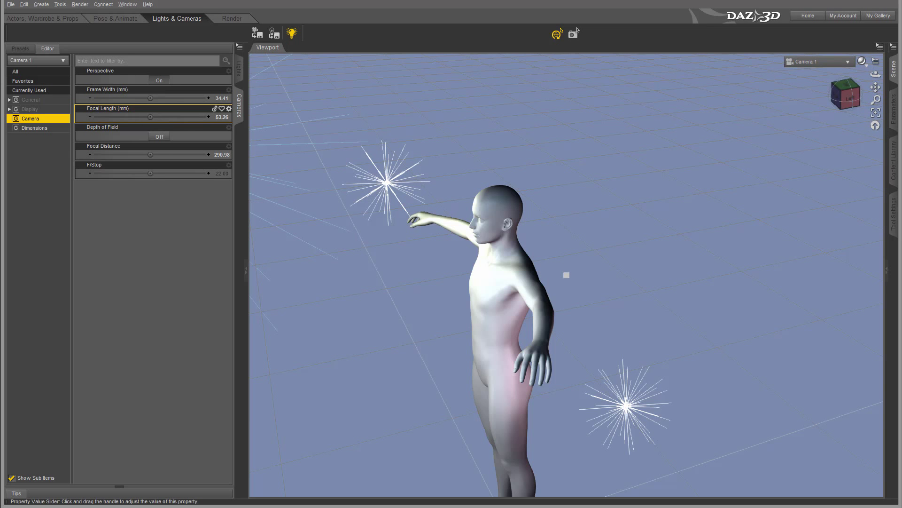
mouse_move(150, 117)
left_mouse_down()
mouse_move(130, 117)
mouse_move(178, 117)
mouse_move(128, 117)
mouse_move(152, 117)
mouse_move(142, 116)
left_mouse_up()
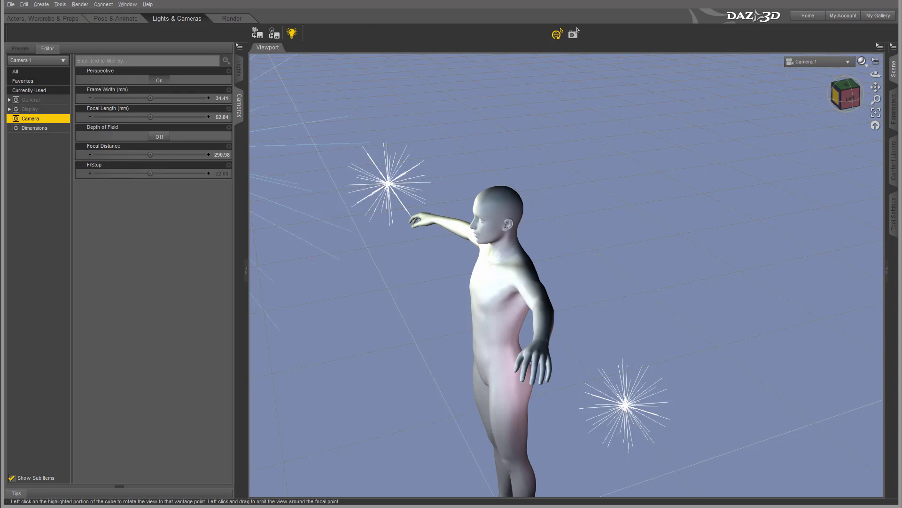
left_click(836, 97)
left_click_drag(842, 94, 833, 110)
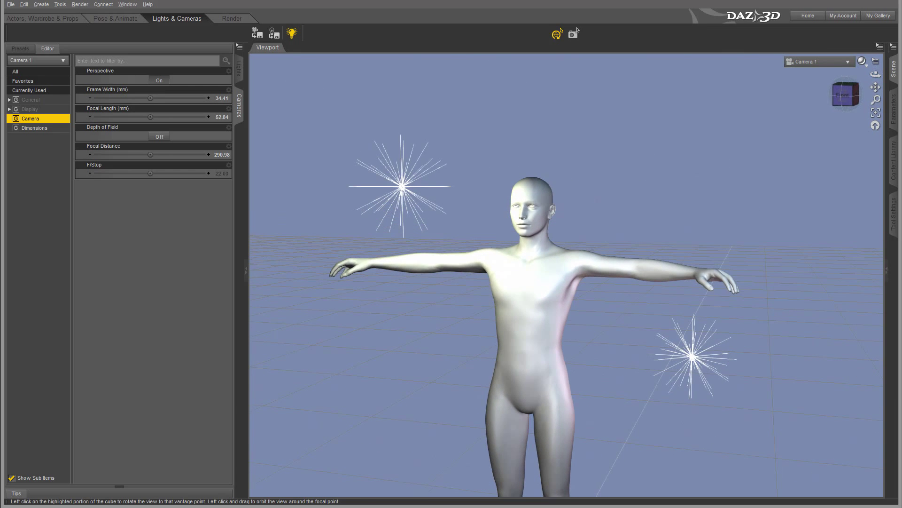
- Open Camera 1's dimension settings
left_click(38, 128)
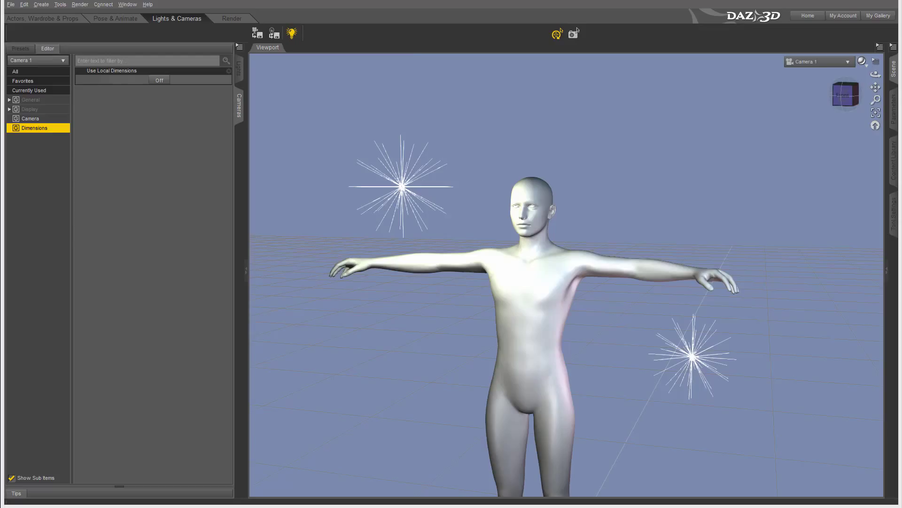